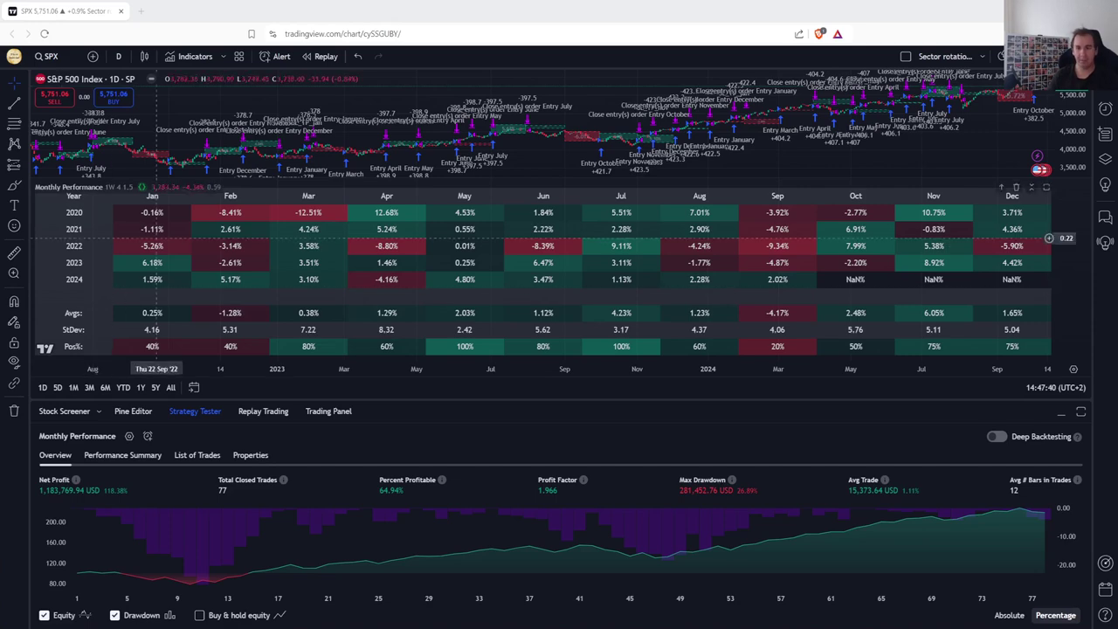
Step: Give the SPX price chart slightly more room above the Monthly Performance heatmap
drag(323, 180, 323, 197)
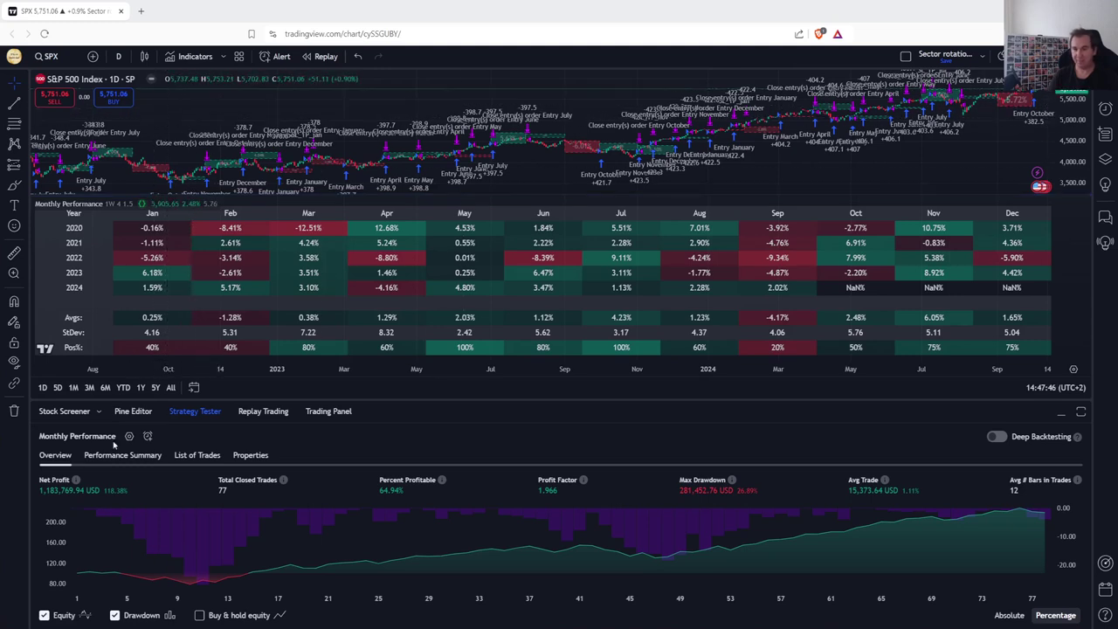
Step: Collapse the backtest panel and add the Seasonality indicator to the SPX chart
click(195, 410)
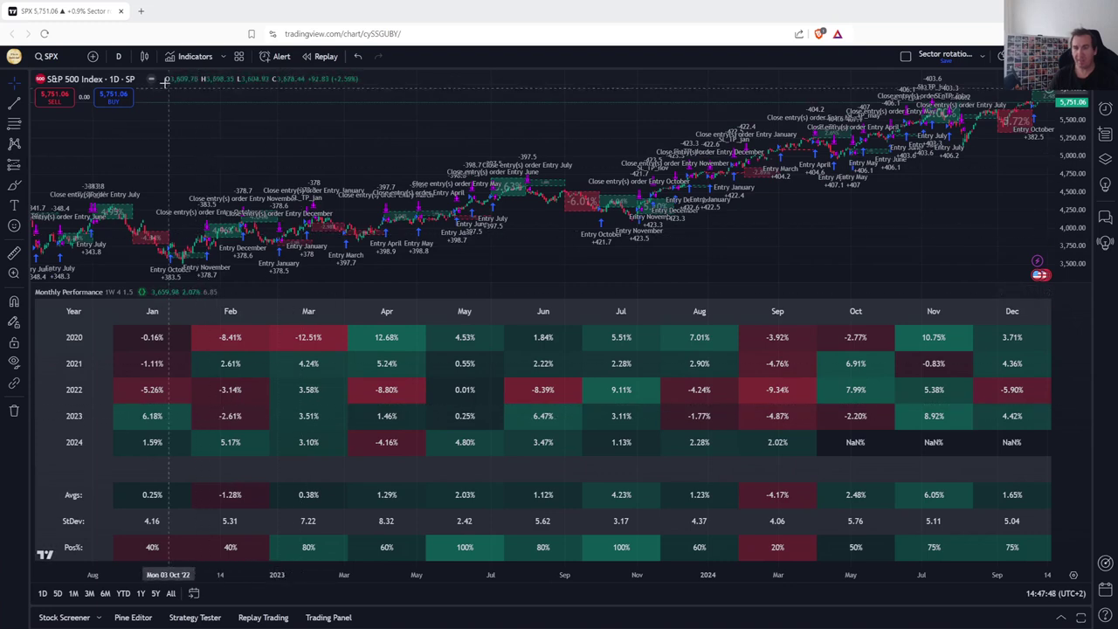
click(189, 56)
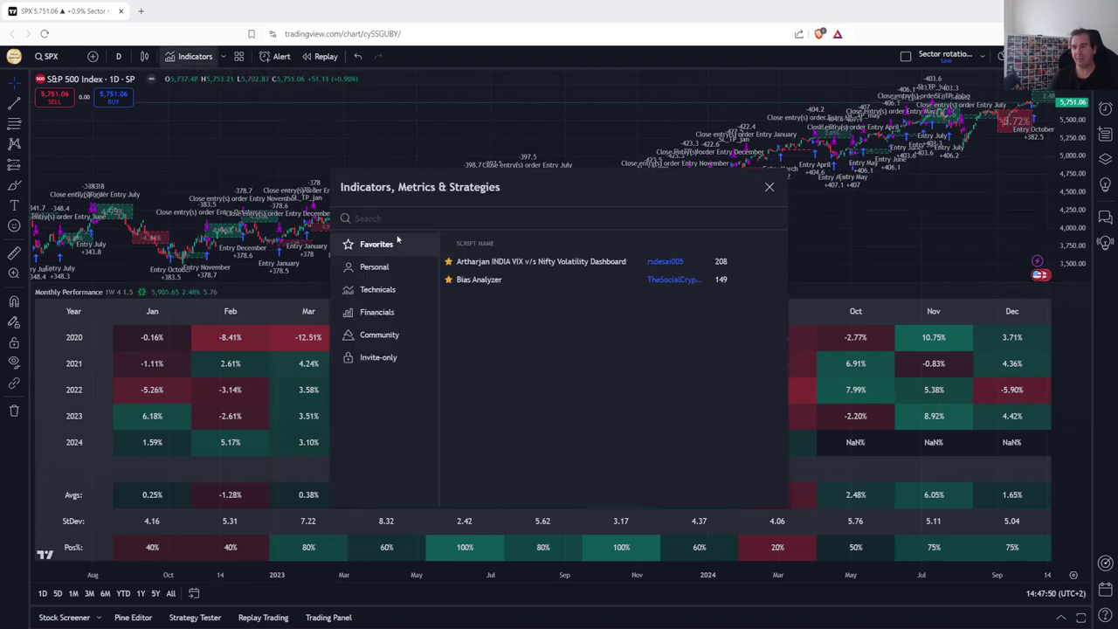
text(seasona)
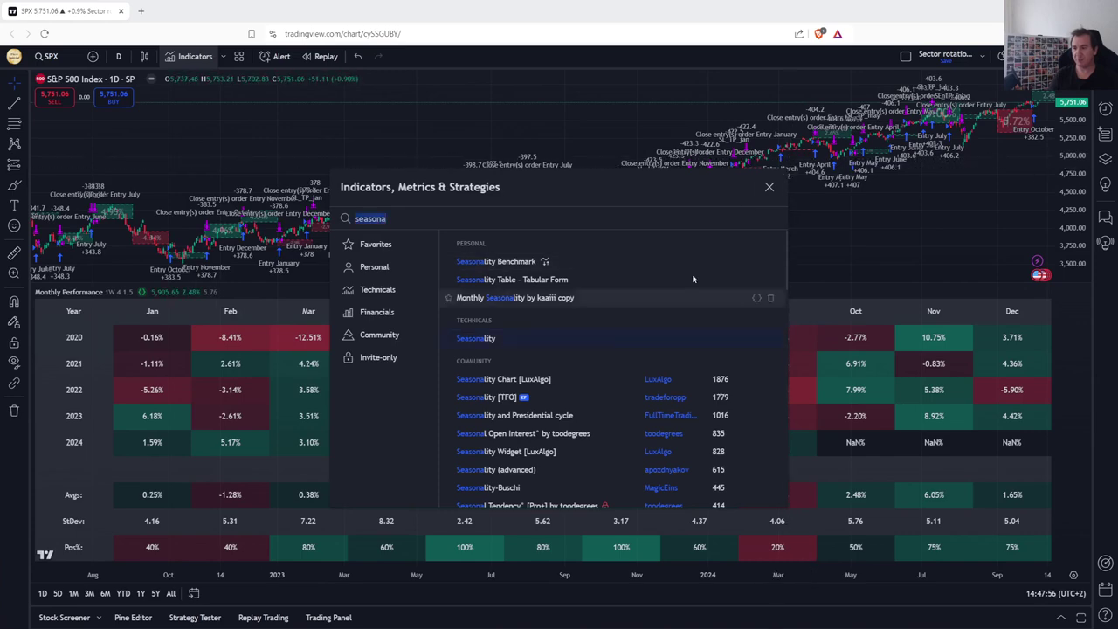
key(Escape)
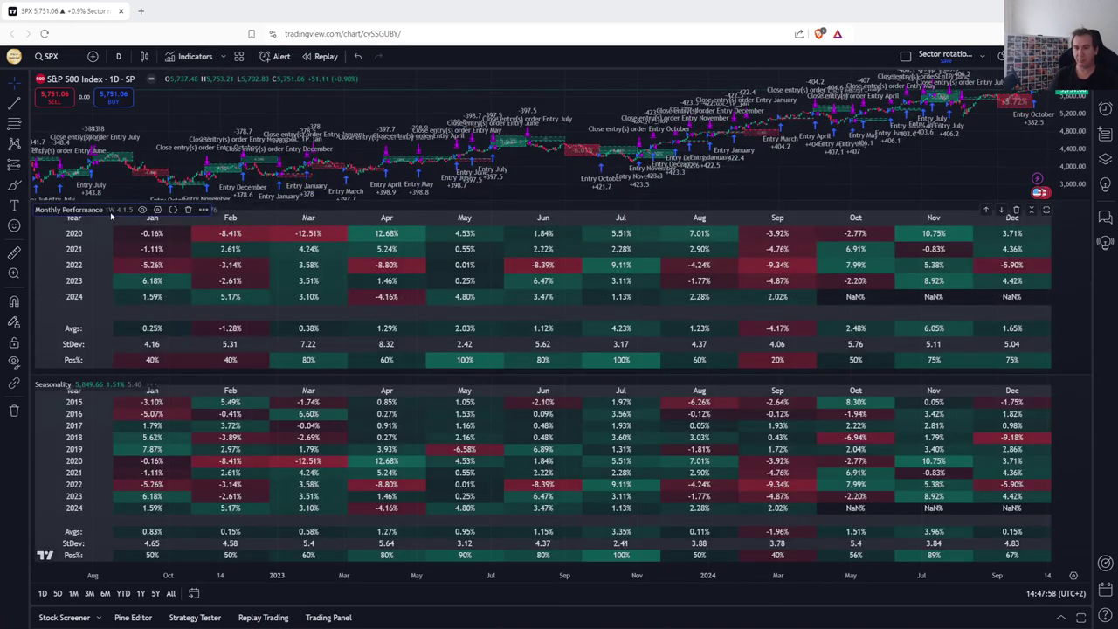
Step: Hide Monthly Performance, enlarge the Seasonality pane, and set its starting year to 2000
click(142, 209)
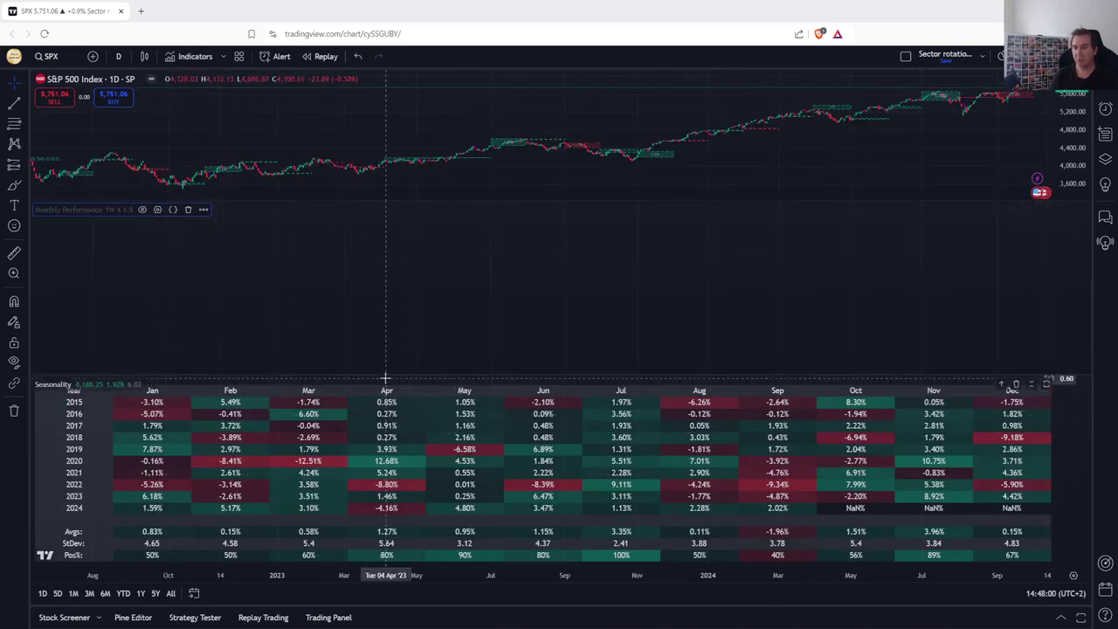
drag(388, 377, 384, 282)
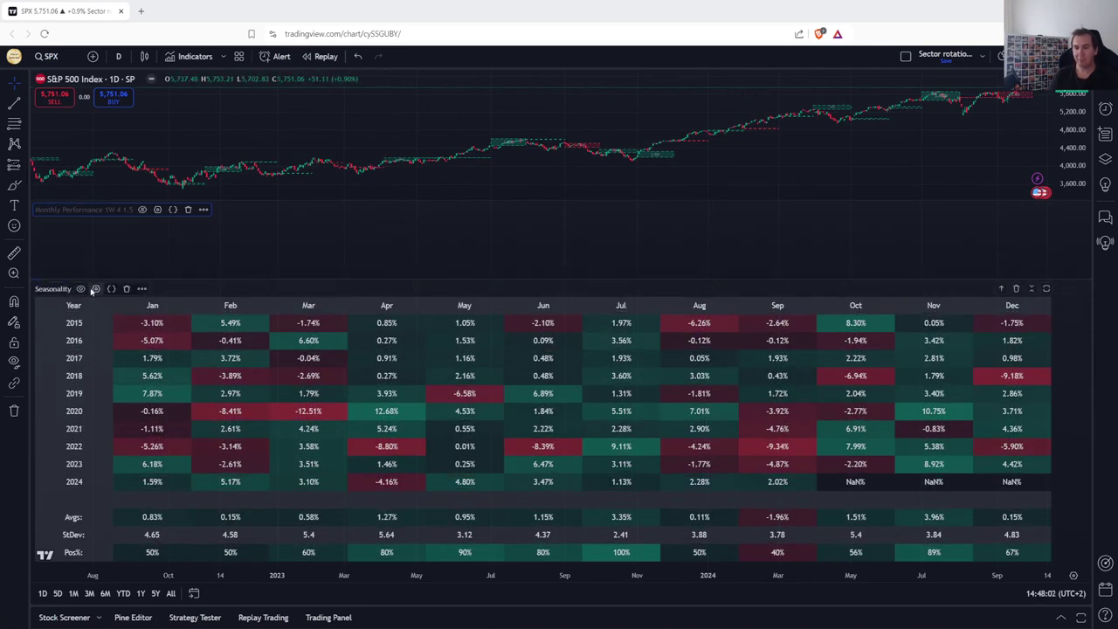
click(95, 288)
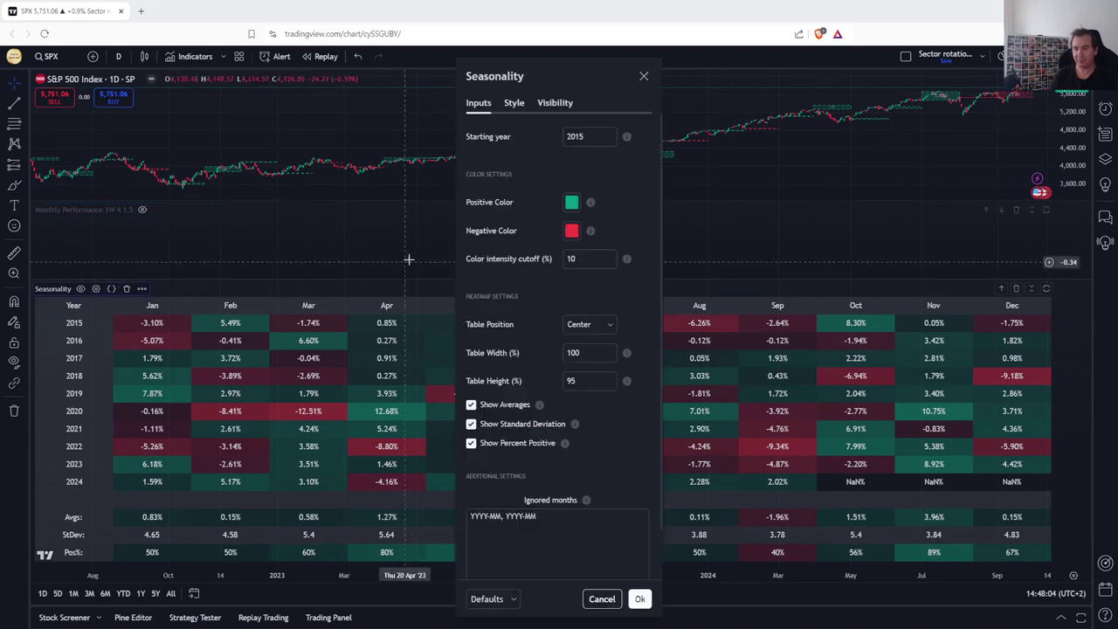
text(2)
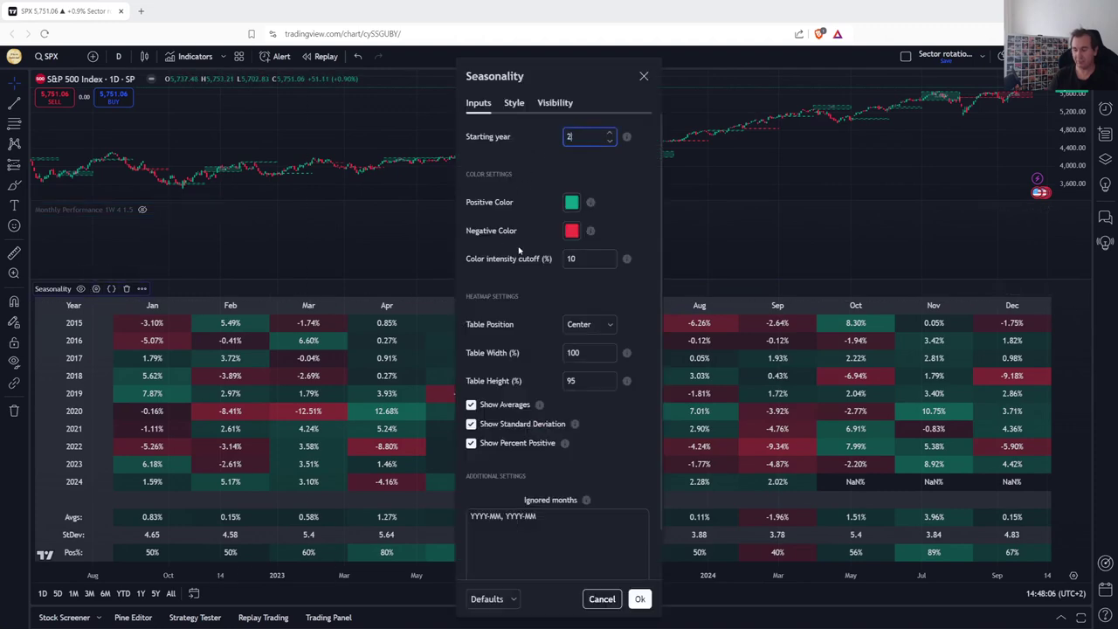
click(639, 599)
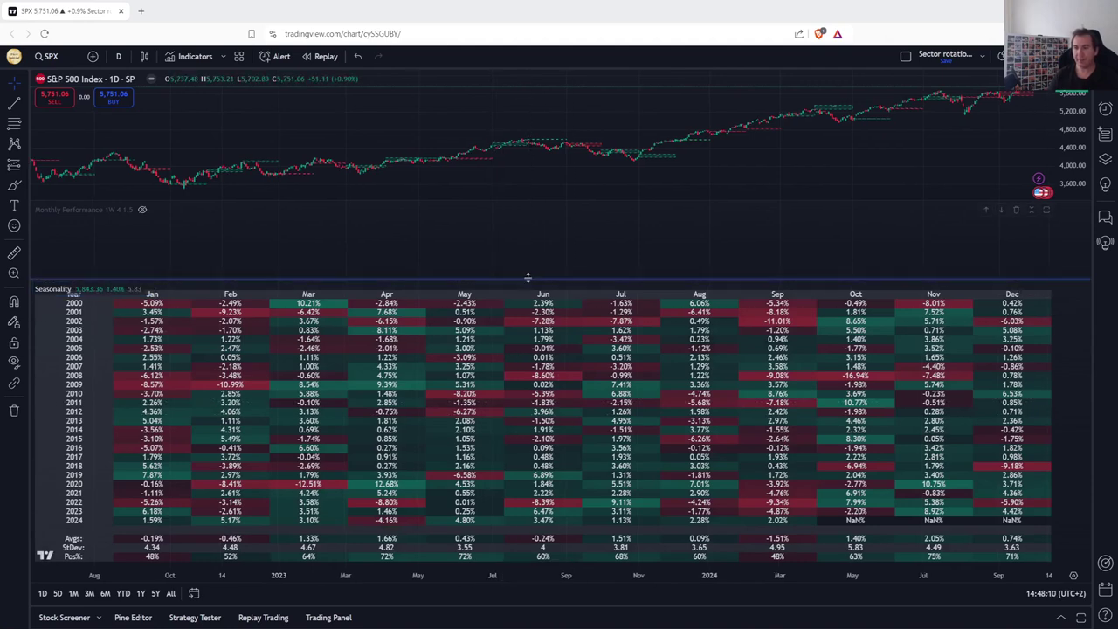
Step: Enlarge the Seasonality pane so every row from 2000 to 2024 fits
drag(528, 278, 533, 220)
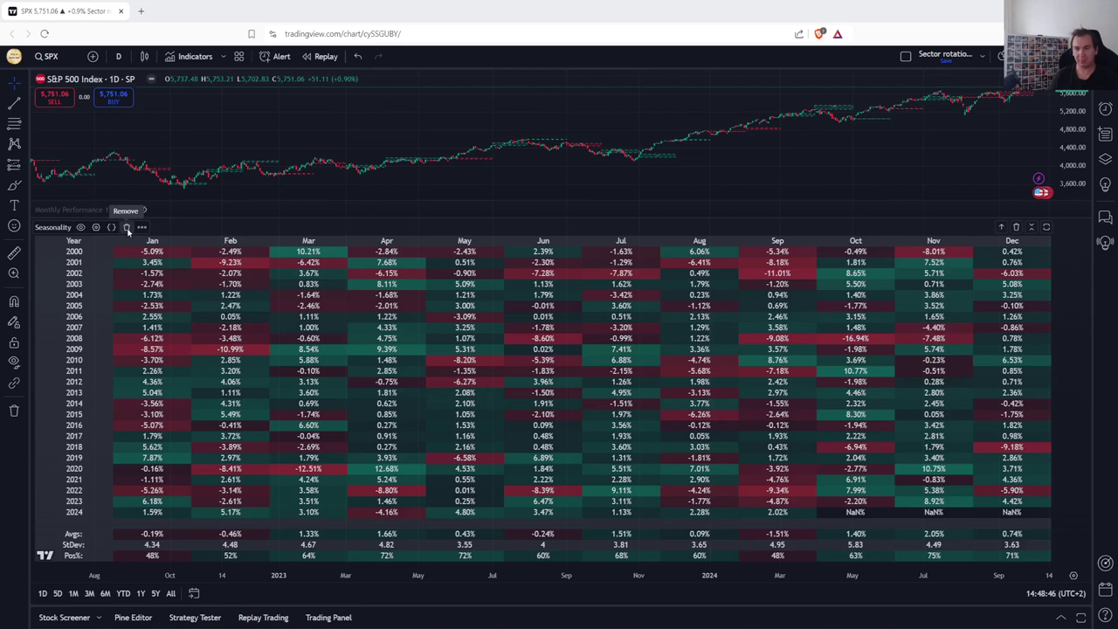
Step: Remove Seasonality, unhide Monthly Performance, and enlarge its table pane
click(127, 229)
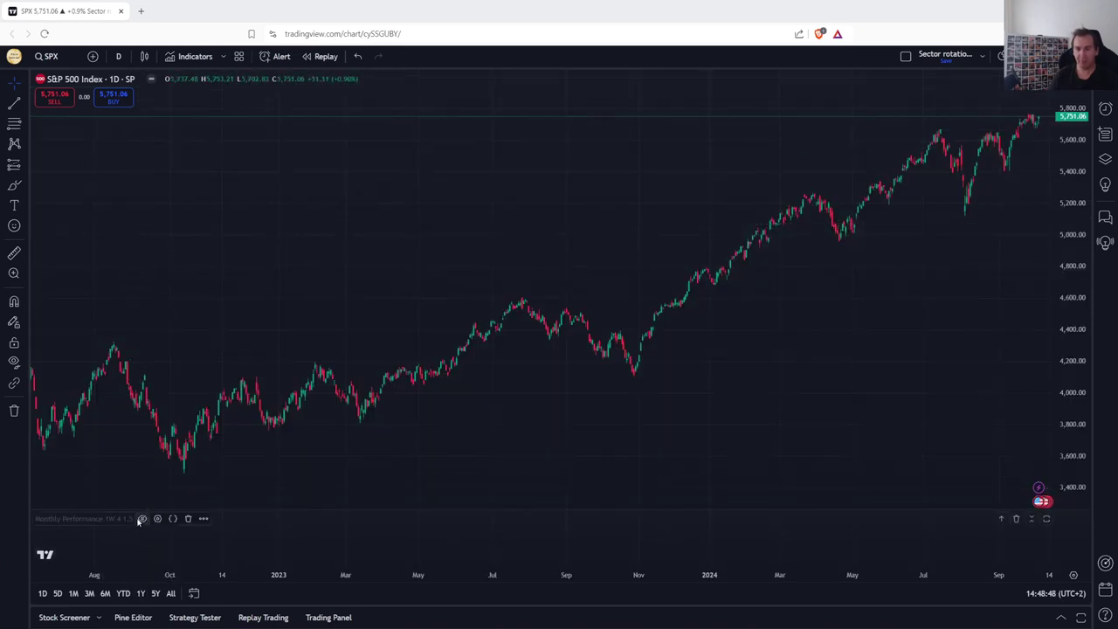
click(142, 519)
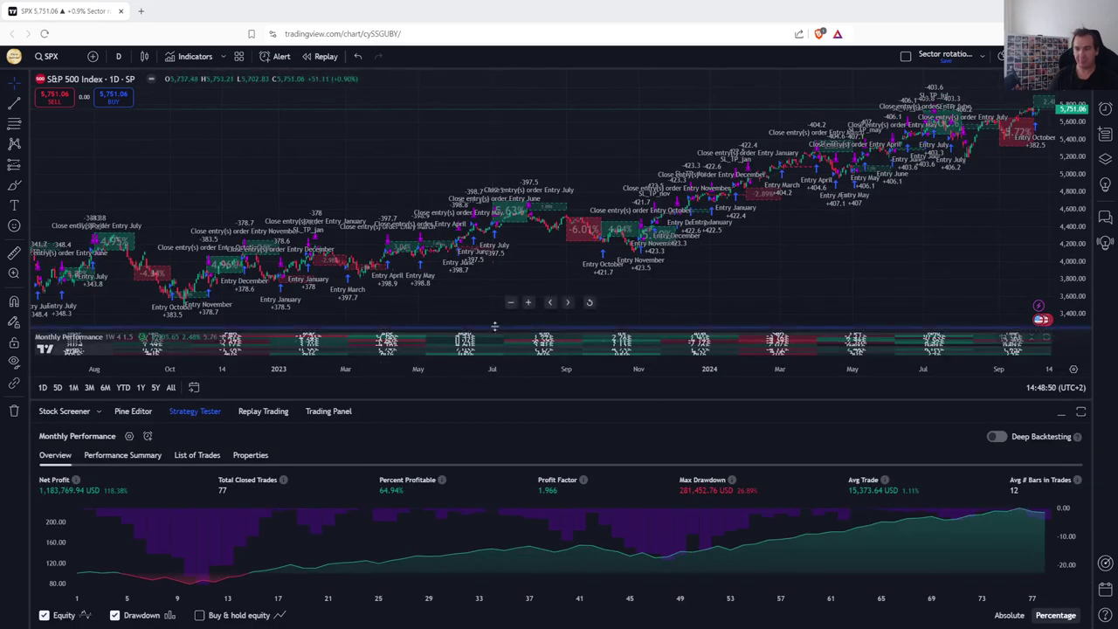
drag(500, 330, 502, 139)
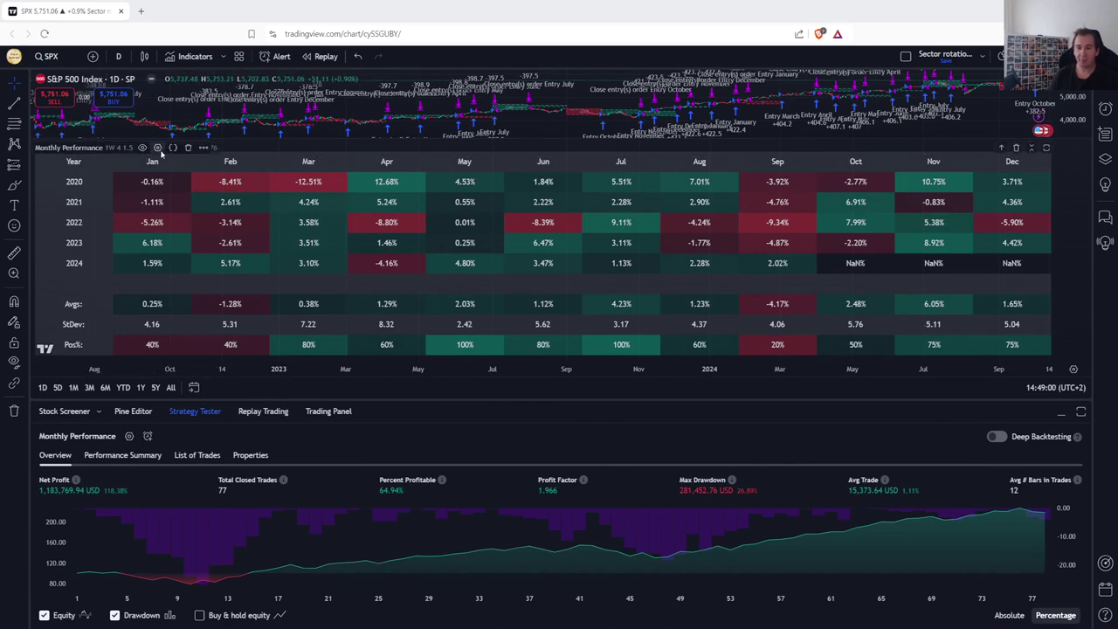
Step: Set the Monthly Performance starting year to 1950 and collapse the backtest panel
click(157, 148)
double_click(535, 179)
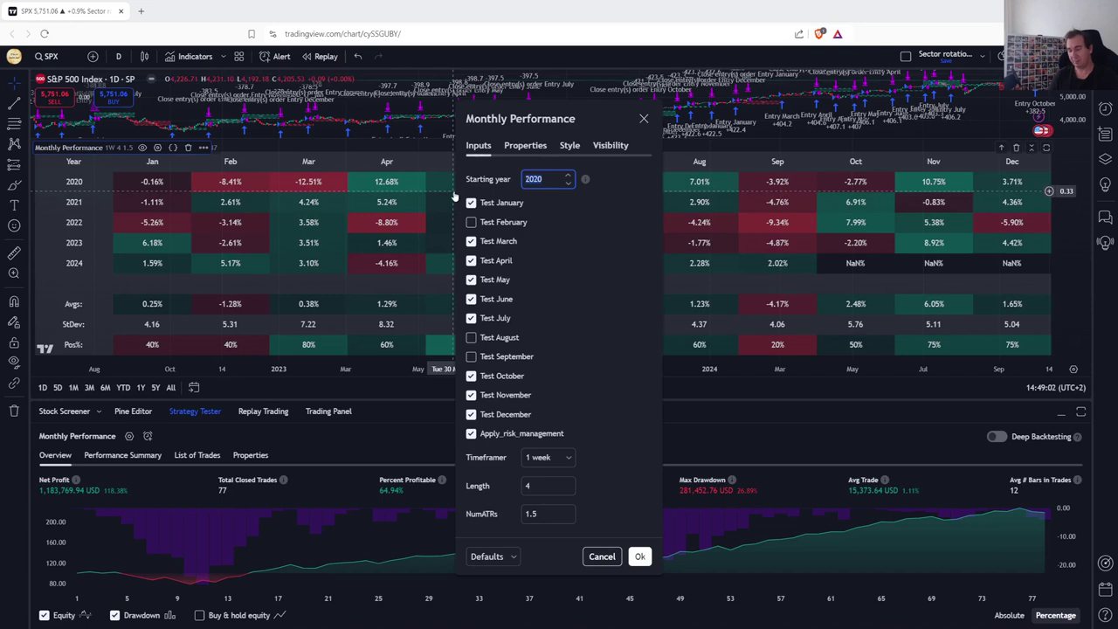
text(1950)
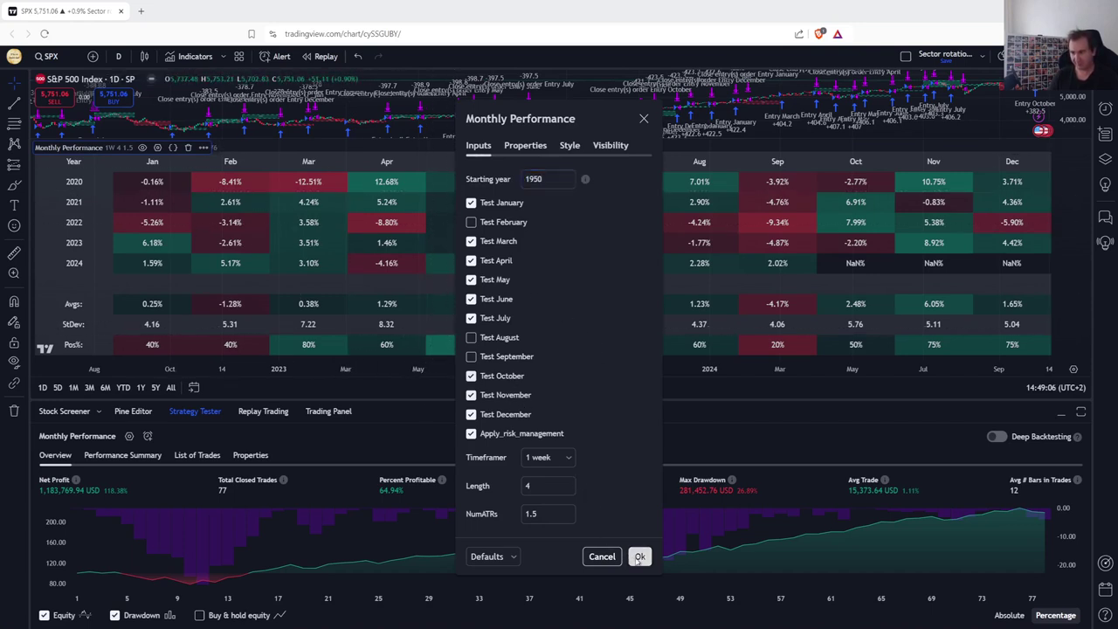
click(638, 556)
click(196, 410)
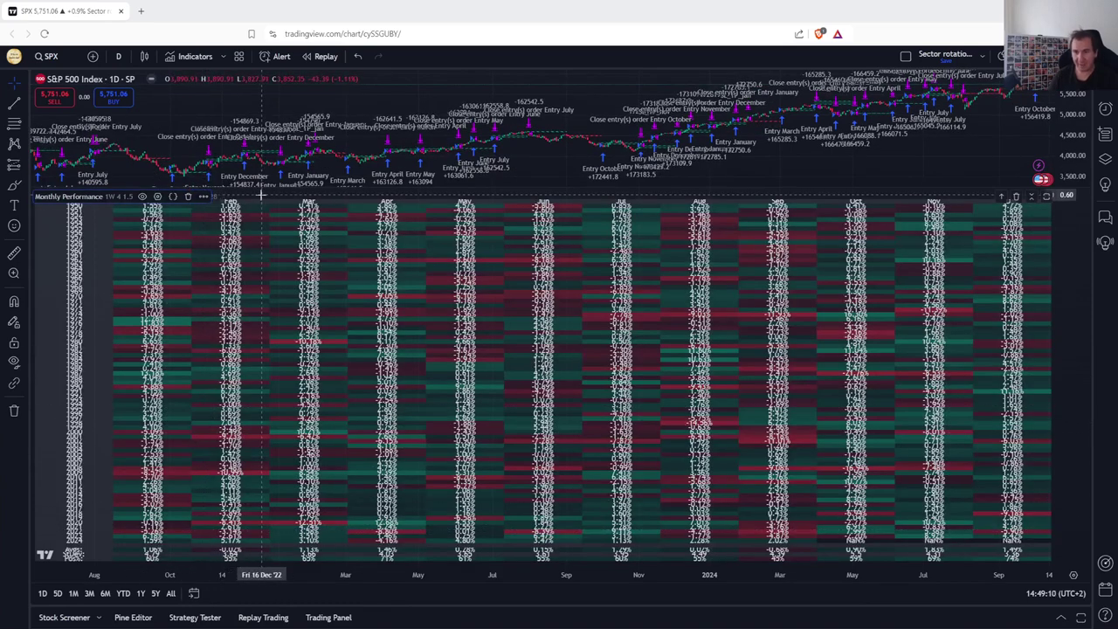
Step: Resize the heatmap to reveal the price chart, then enter 2004 as starting year
drag(392, 192, 418, 91)
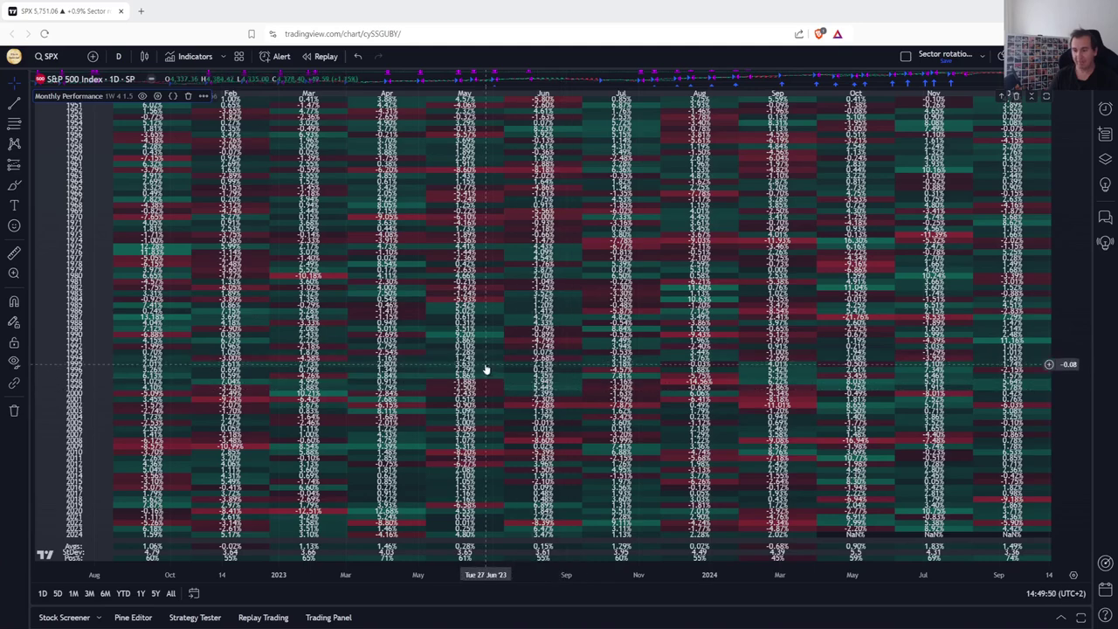
drag(273, 89, 140, 379)
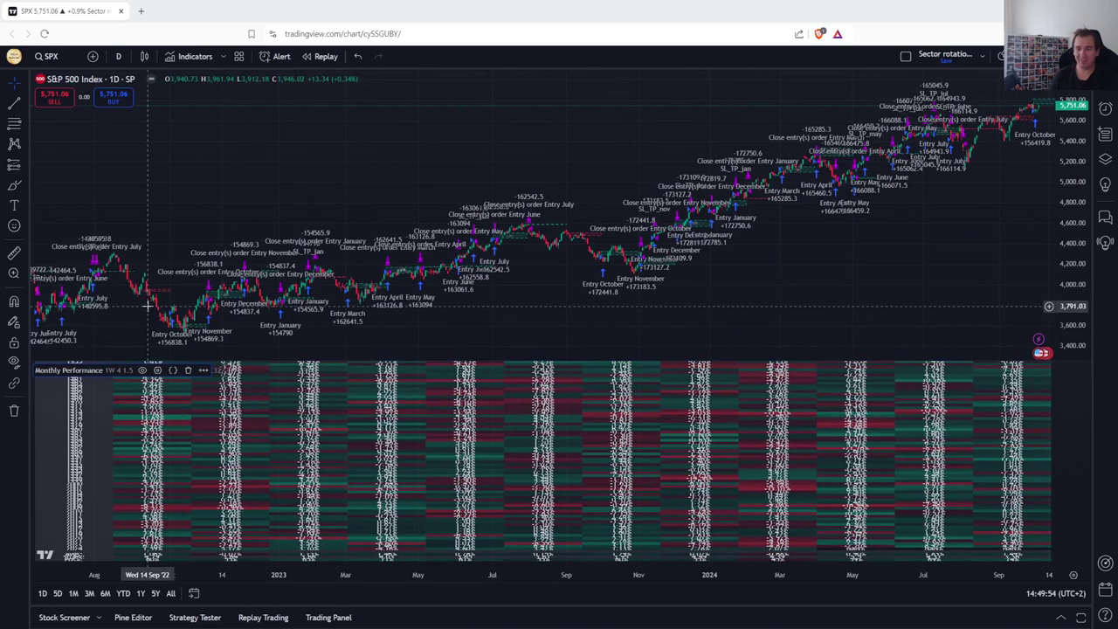
click(157, 370)
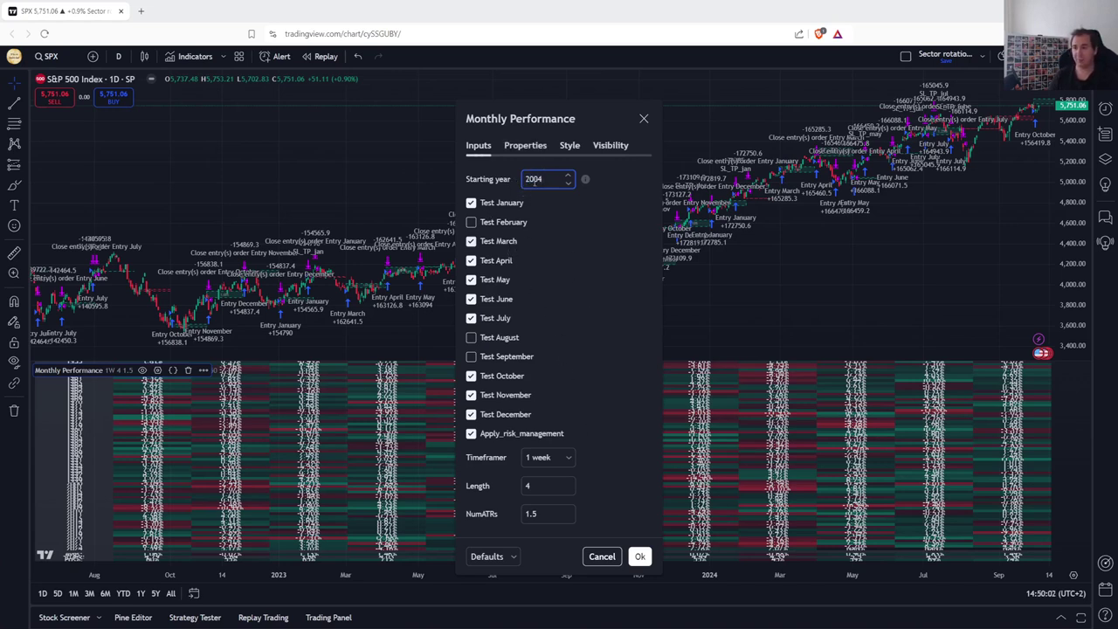
Step: Apply the 2004 starting year, enlarge the table, and enter 2014 as the new starting year
click(639, 556)
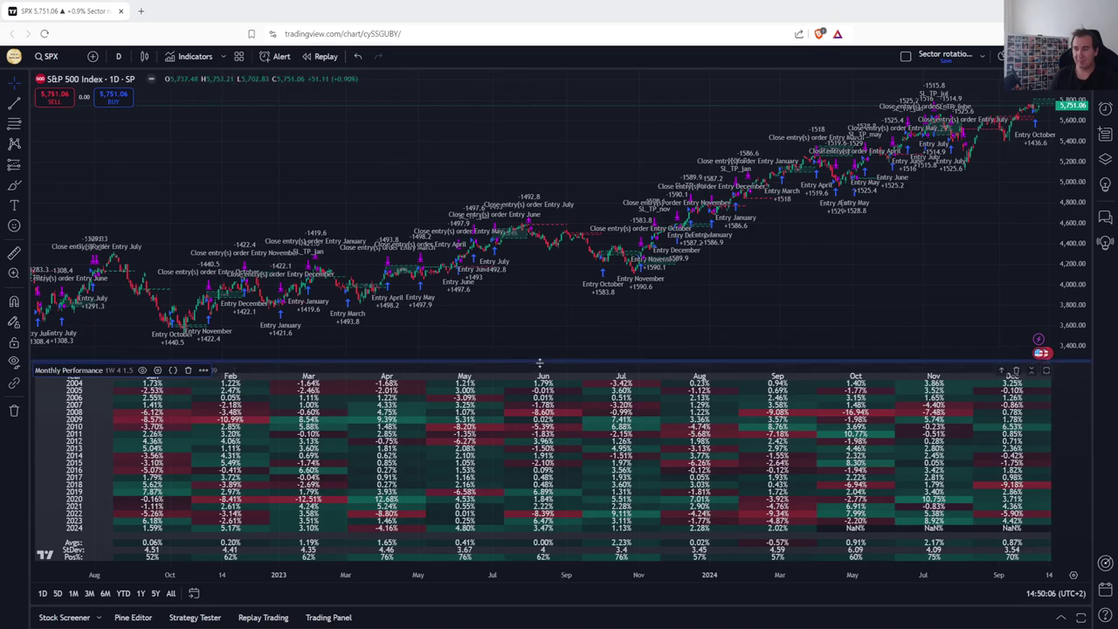
drag(536, 367, 550, 283)
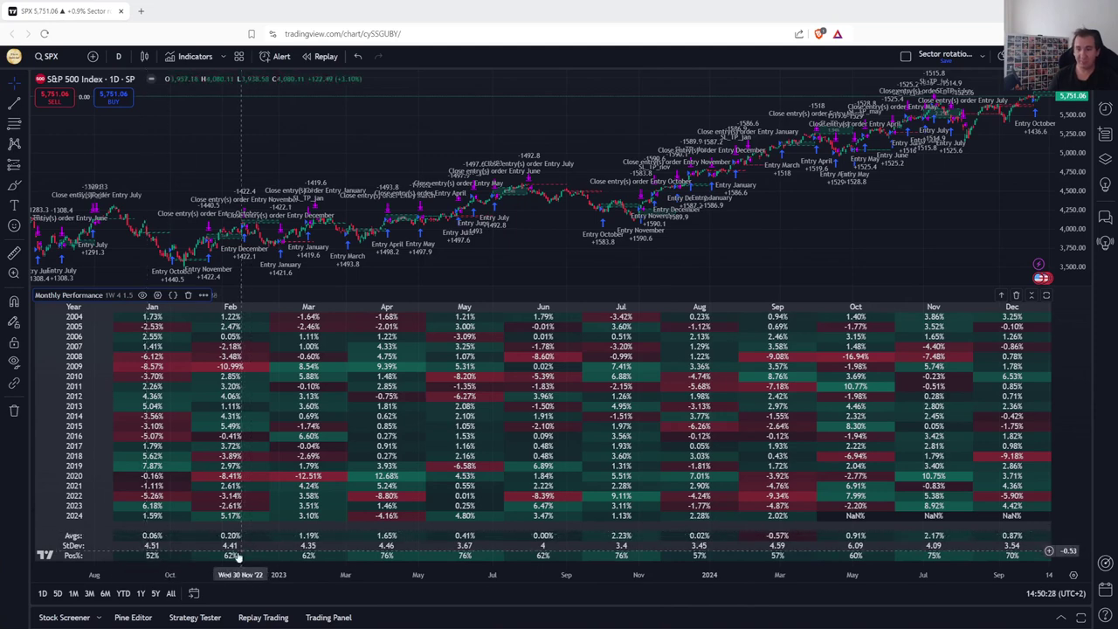
drag(603, 289, 587, 269)
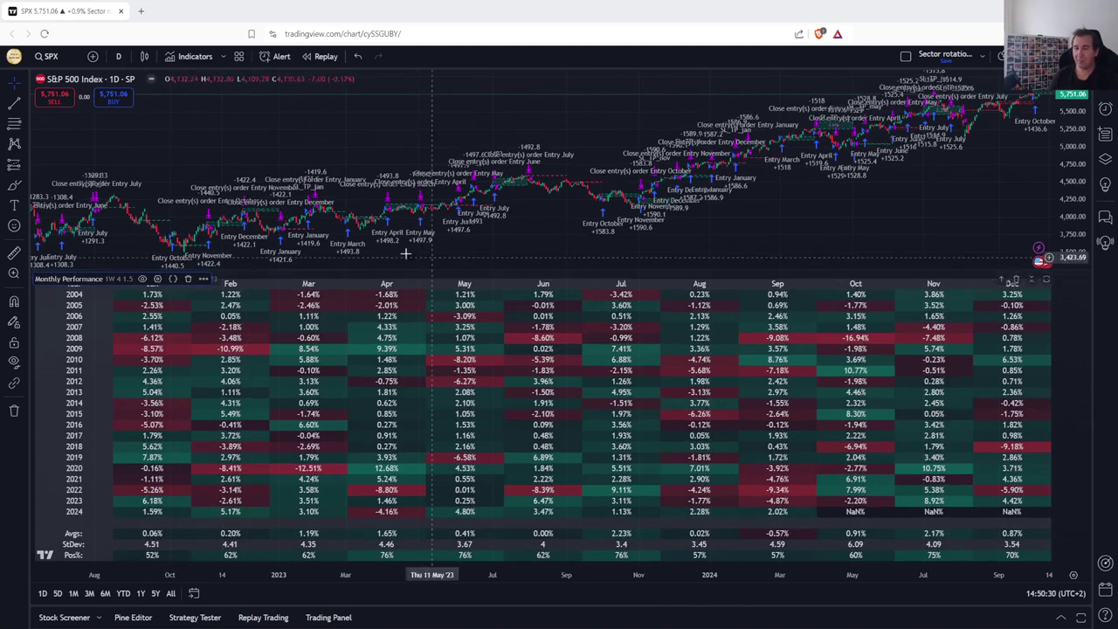
click(158, 279)
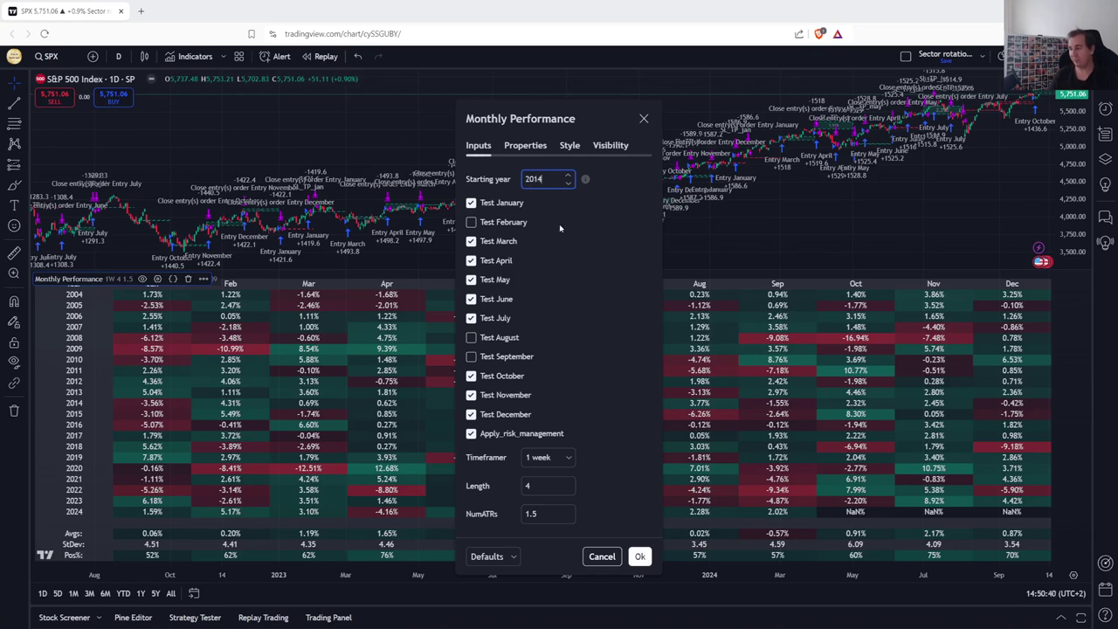
Step: Apply the 2014 starting year and review the strategy inputs before confirming again
click(639, 556)
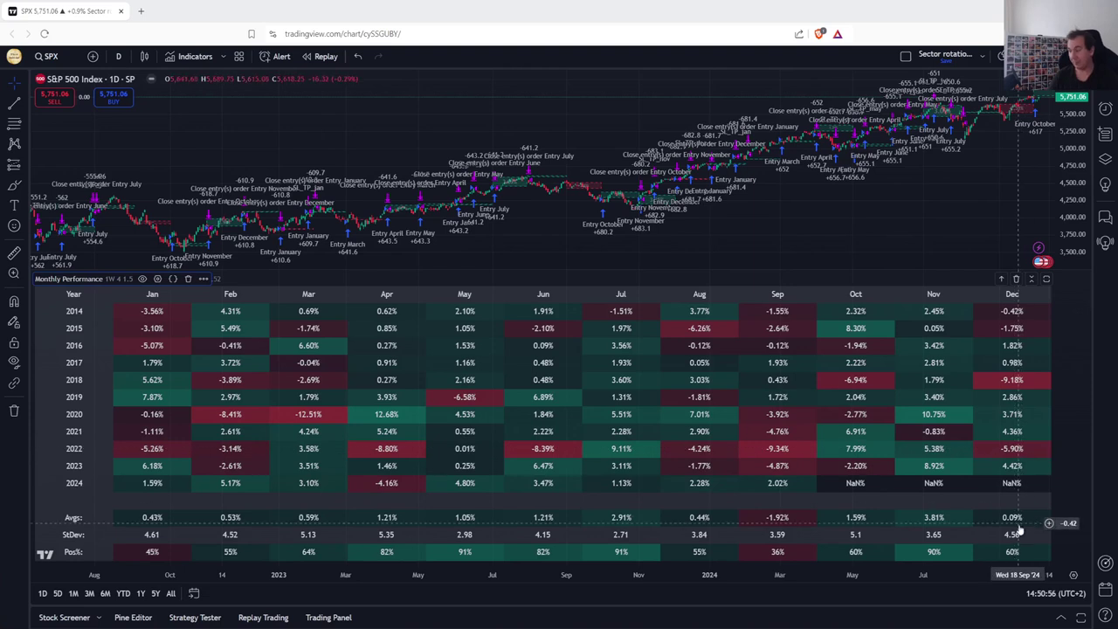
click(157, 278)
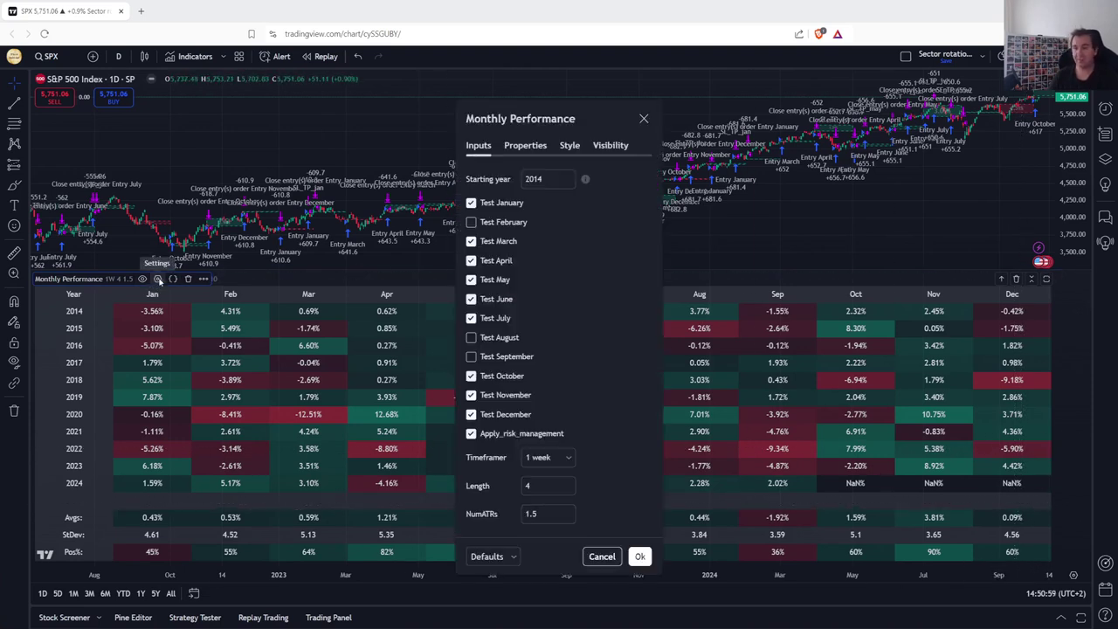
click(642, 556)
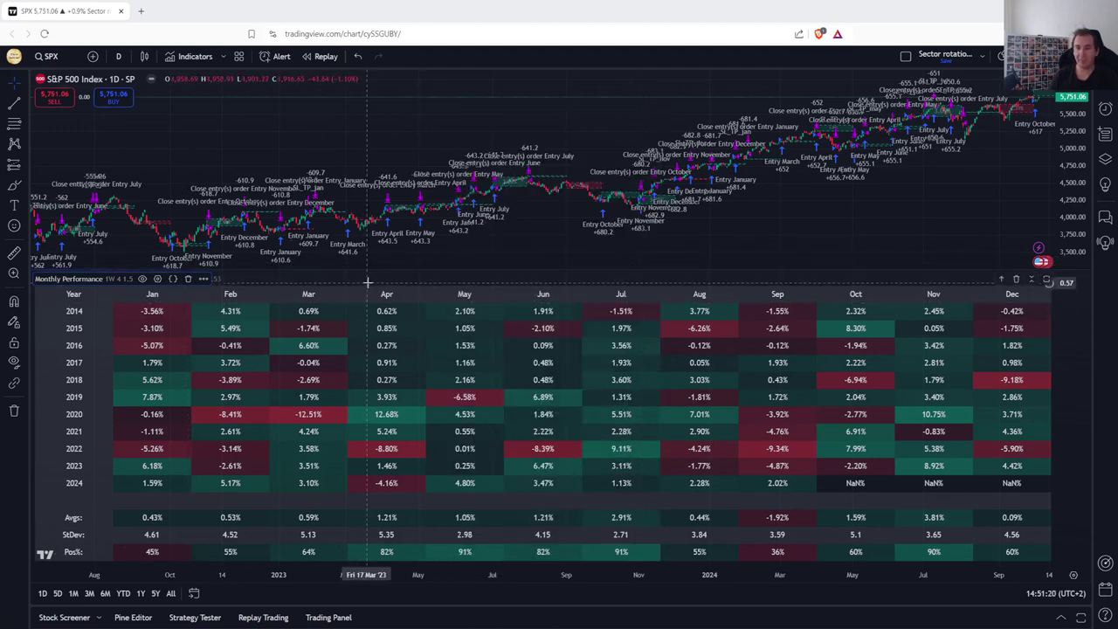
Step: Review the strategy properties: 1000000 initial capital, 100% of equity order size, 0.01% commission
scroll(743, 180, up, 10)
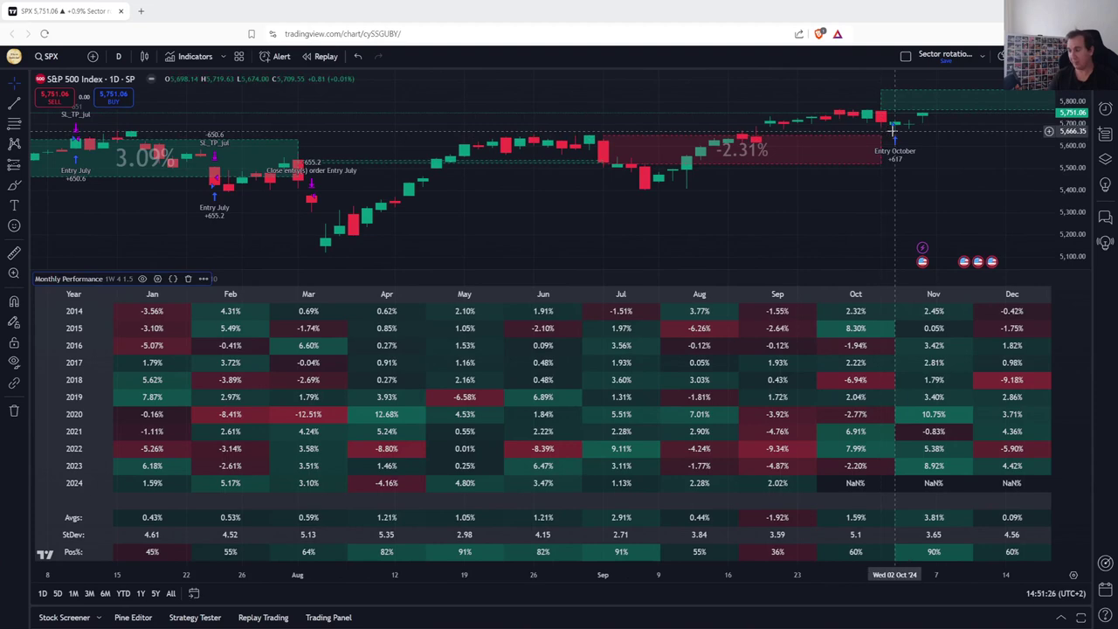
click(157, 279)
click(543, 145)
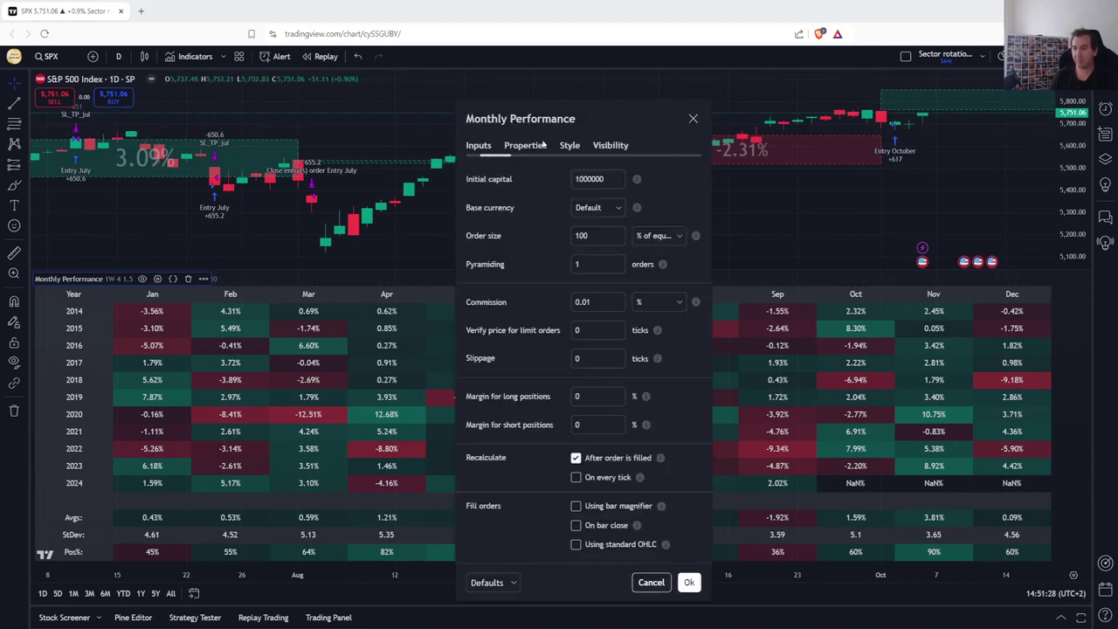
click(689, 582)
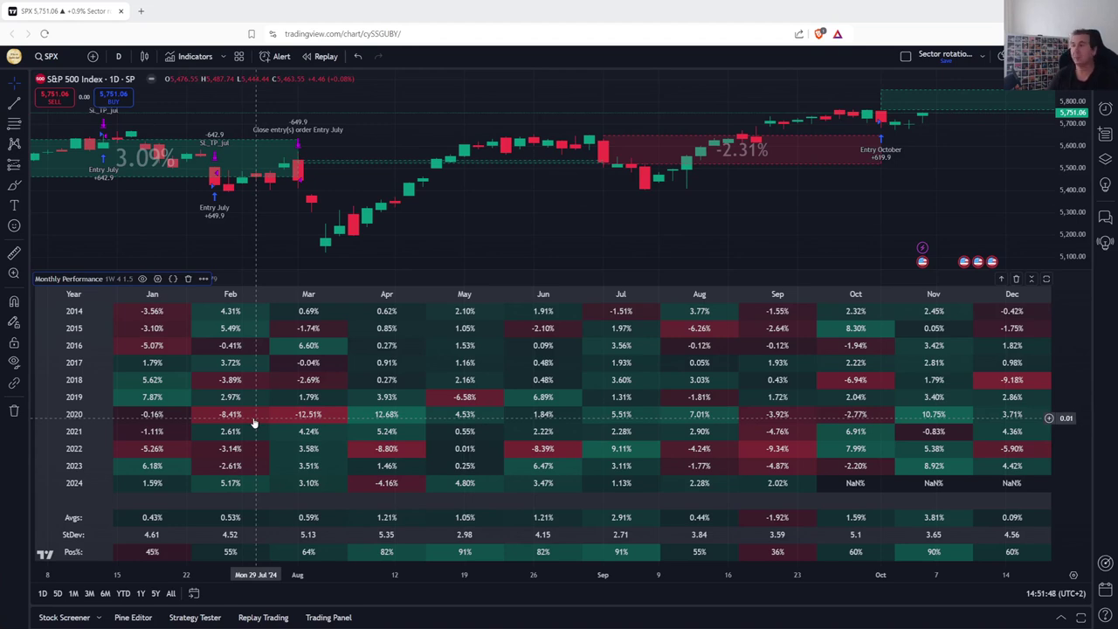
scroll(509, 324, down, 2)
Step: Add the Average True Range indicator to the SPX chart
double_click(555, 449)
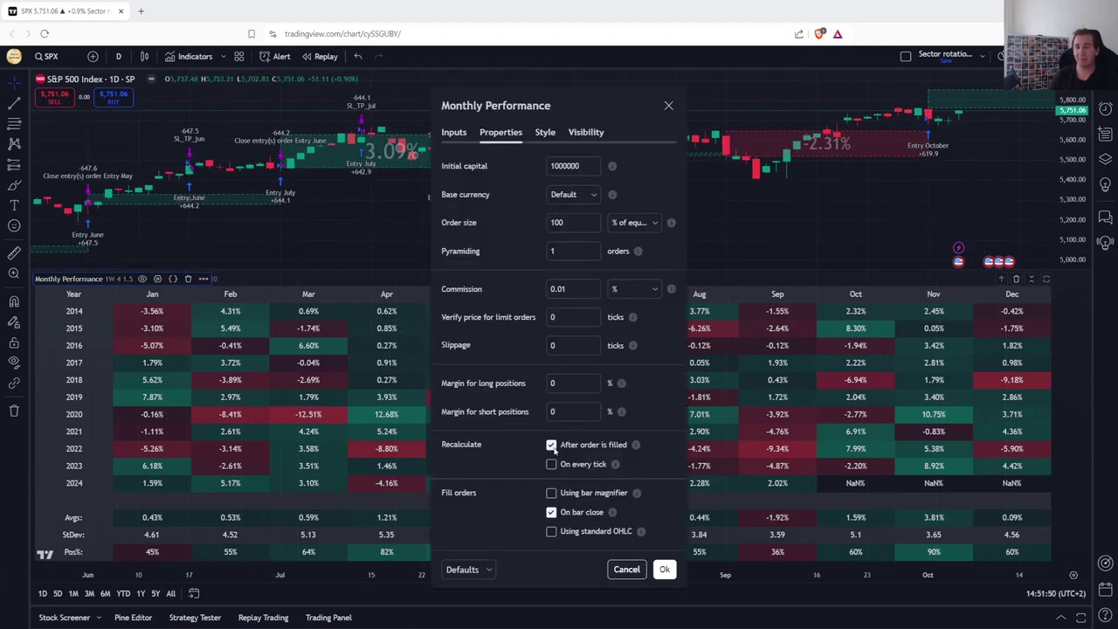
click(668, 106)
click(194, 56)
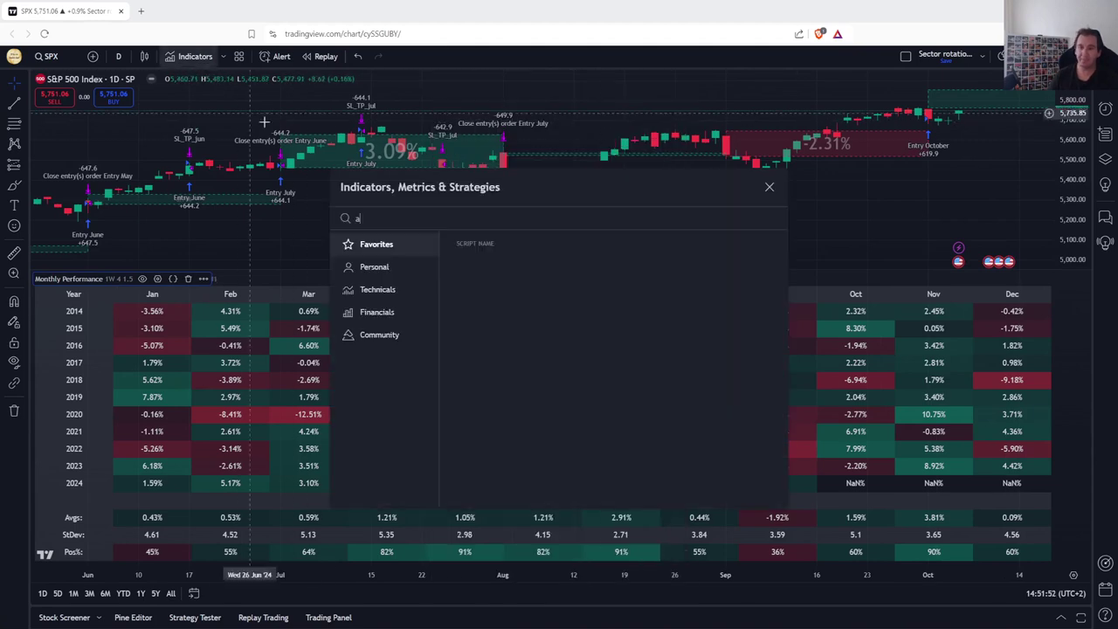
text(atr)
click(494, 483)
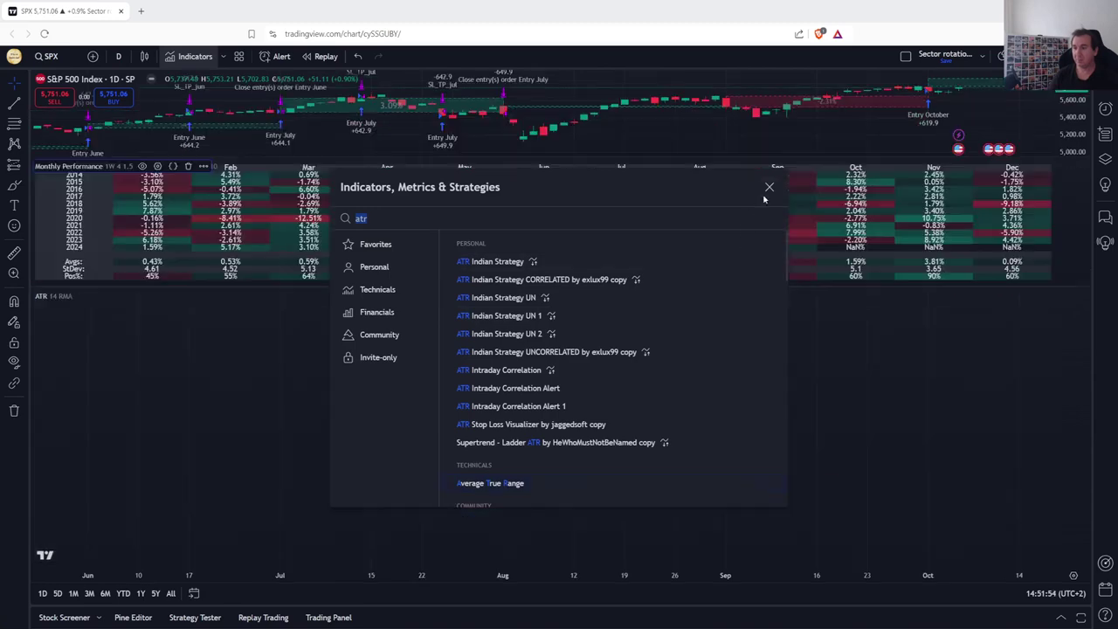
click(769, 187)
Step: Set the ATR indicator's timeframe to 1 week
click(82, 296)
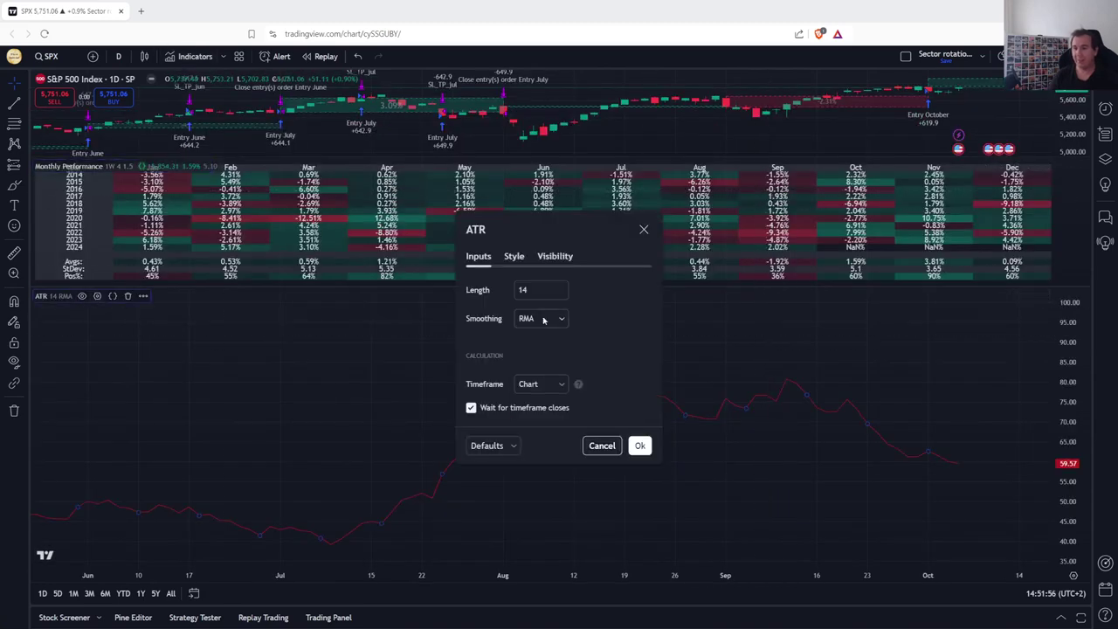
click(541, 390)
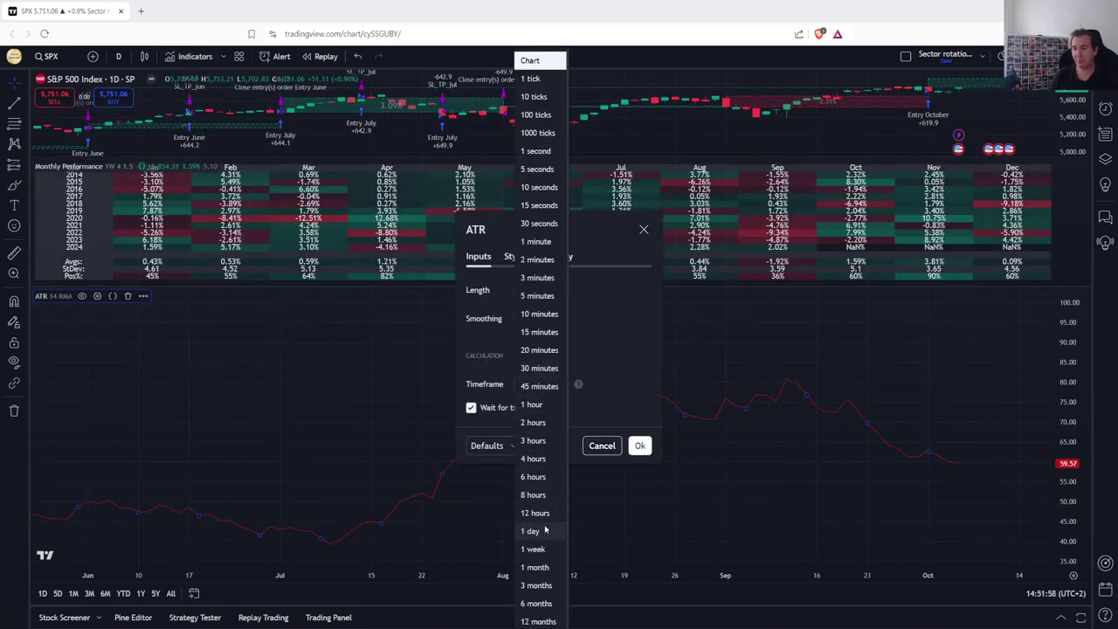
click(533, 548)
click(639, 445)
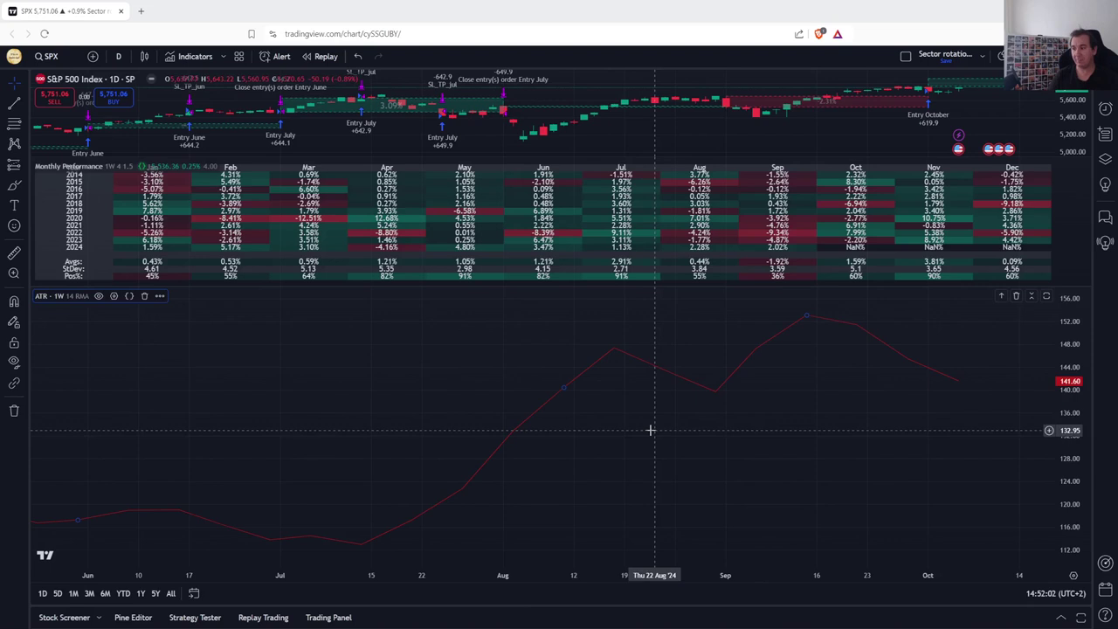
Step: Check the strategy's month and ATR inputs, then set the ATR length to 4
click(158, 167)
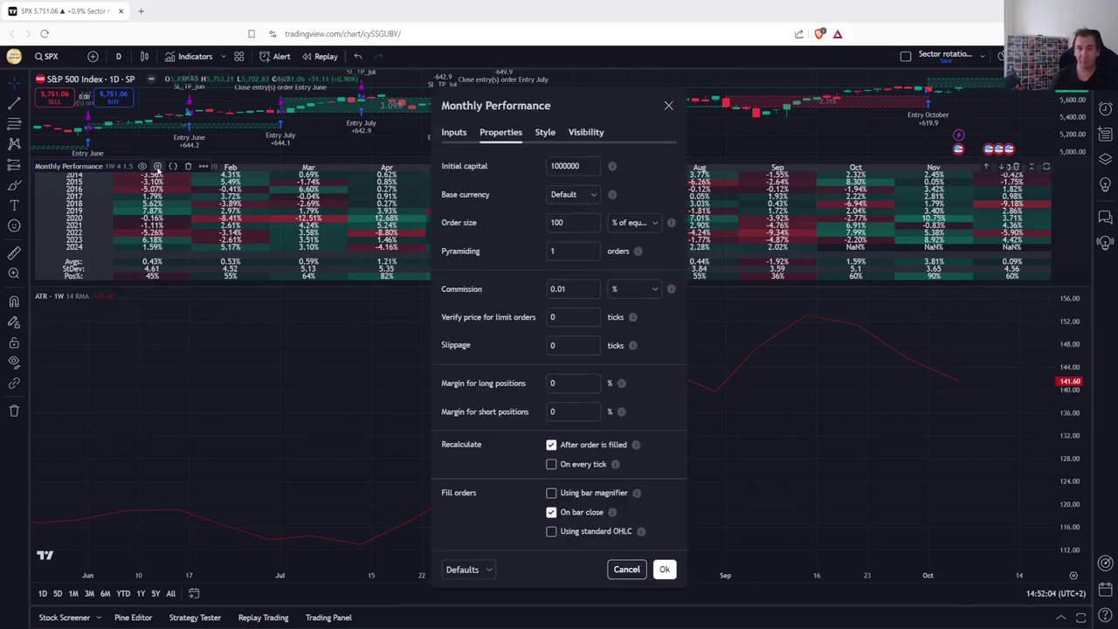
click(454, 132)
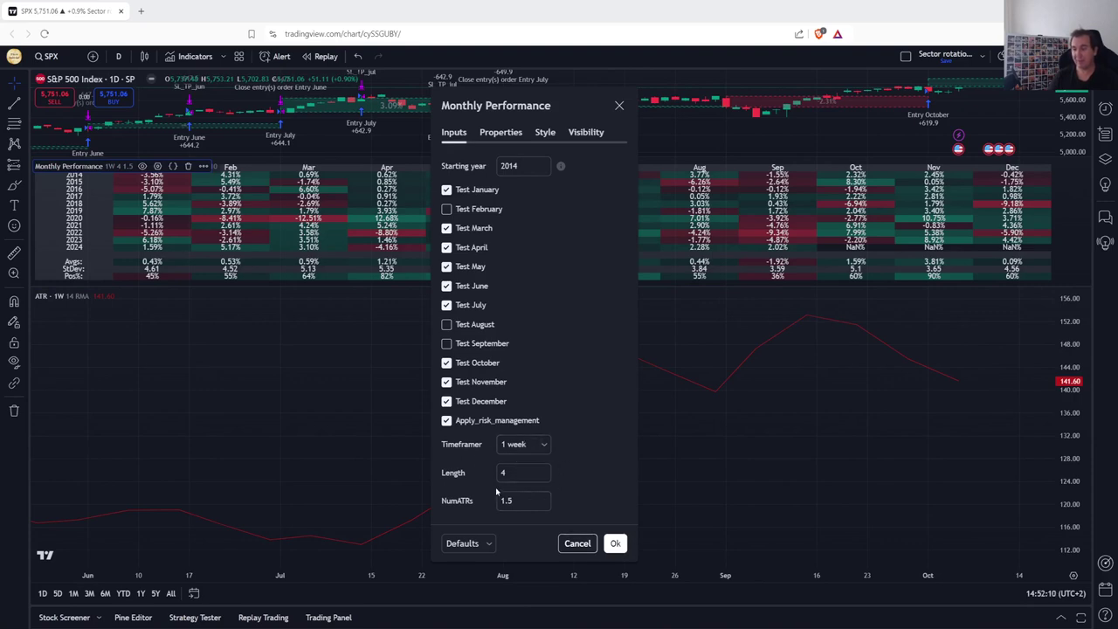
click(620, 106)
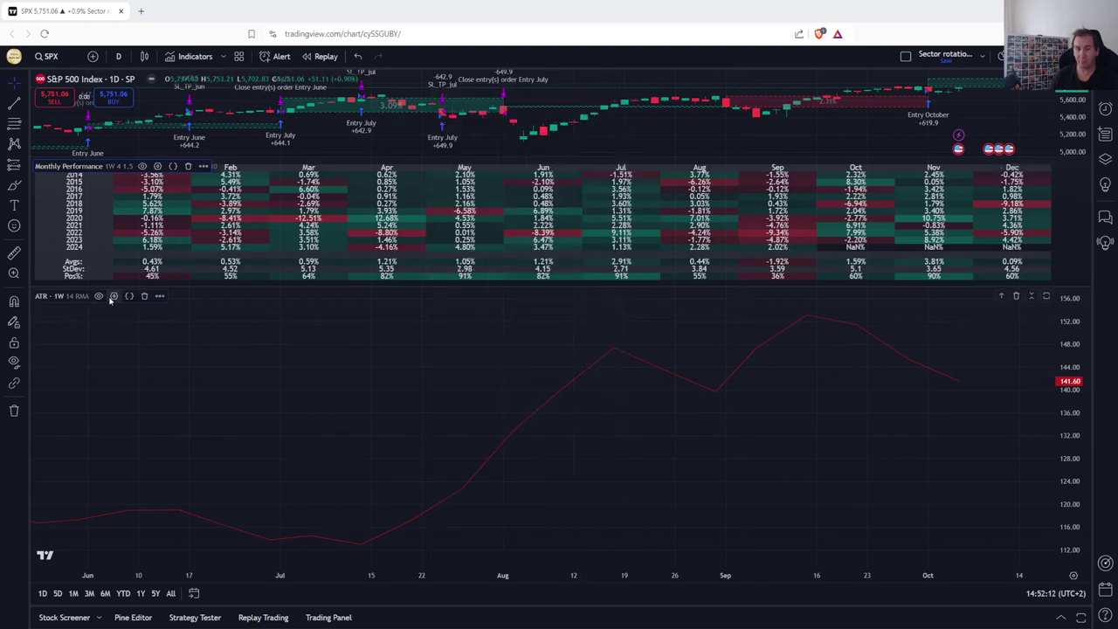
click(113, 295)
double_click(537, 296)
text(4)
click(639, 445)
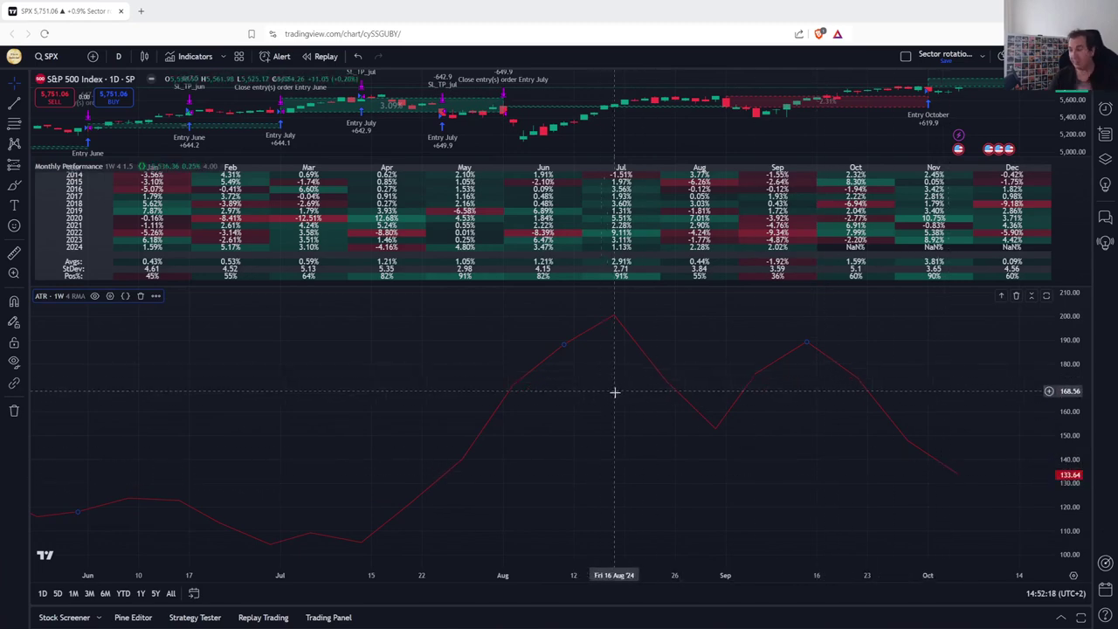
Step: Show the backtest overview: 2,539,377.32 USD net profit, 173 trades, 63.01% profitable
scroll(624, 391, down, 2)
scroll(664, 389, up, 4)
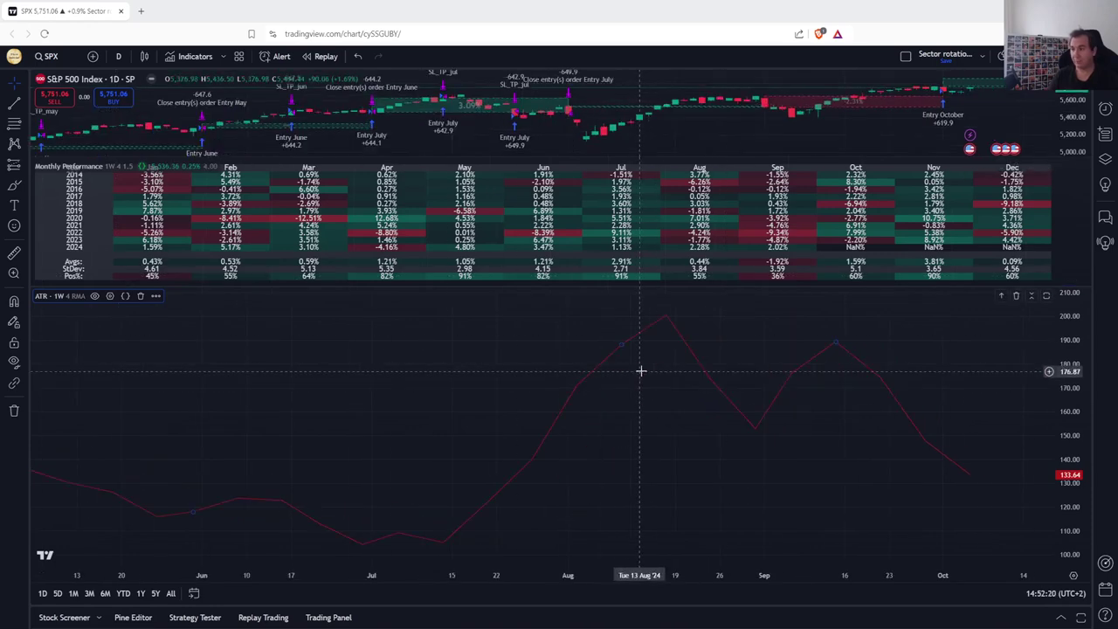
scroll(541, 115, down, 4)
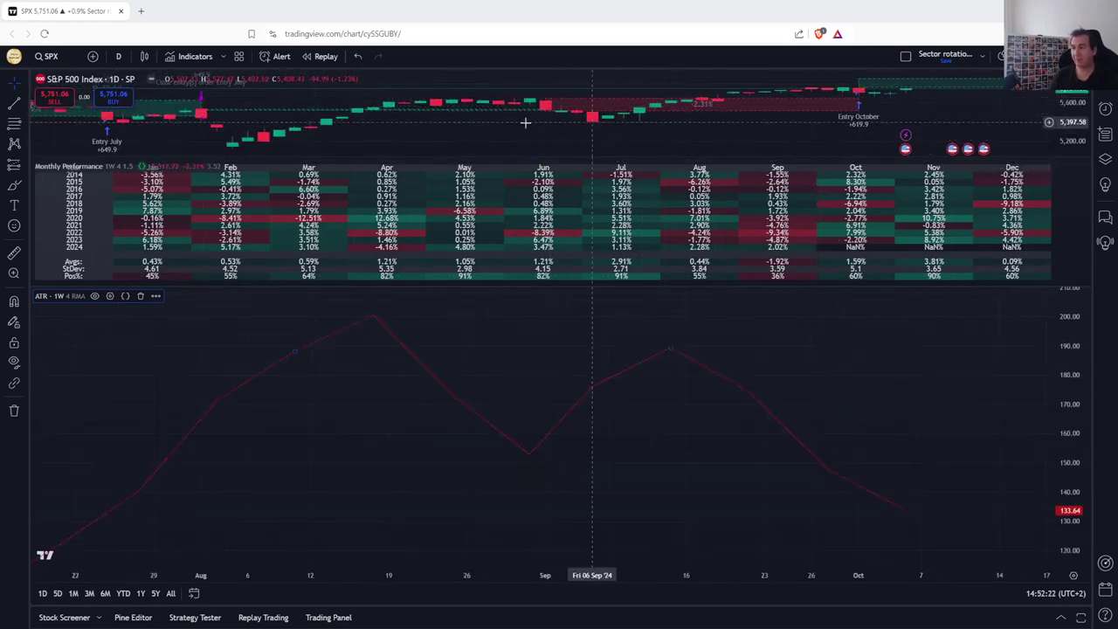
scroll(731, 120, up, 5)
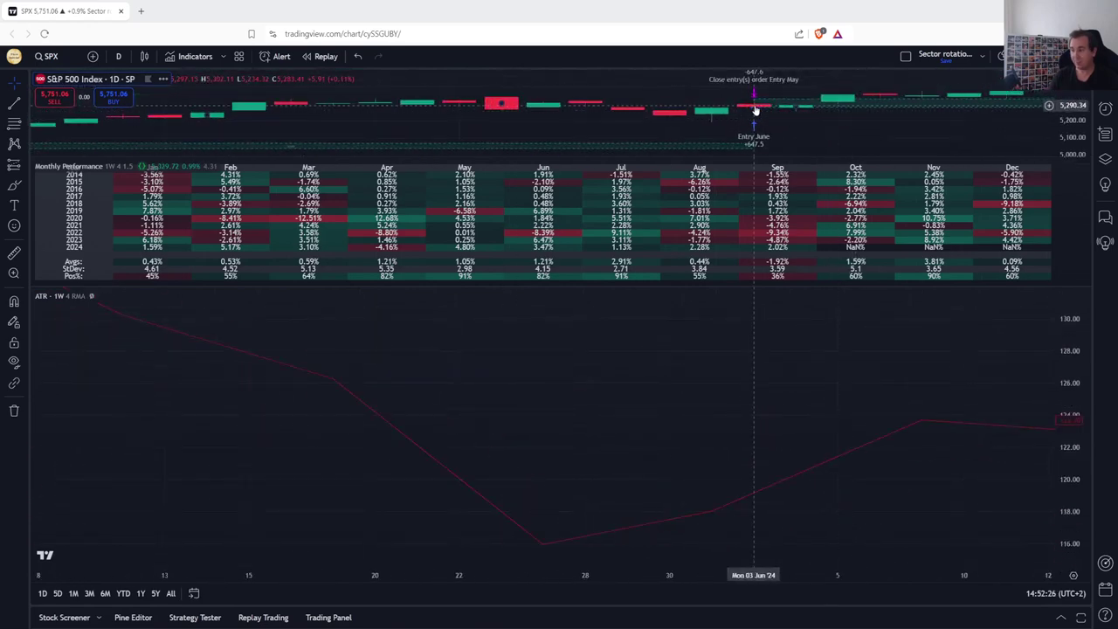
drag(755, 110, 706, 110)
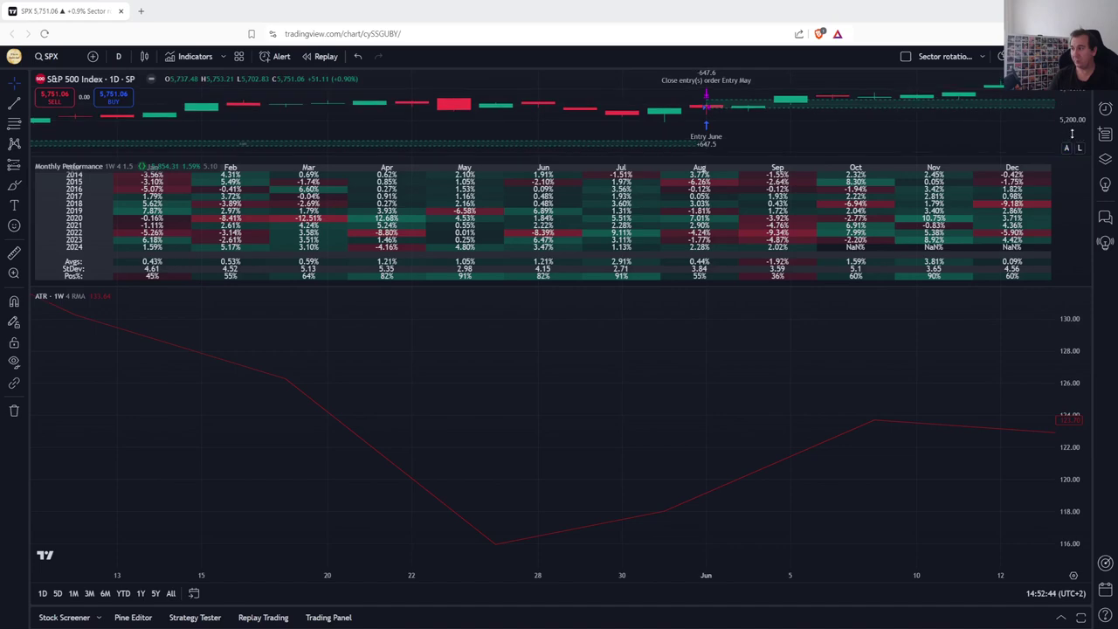
click(195, 616)
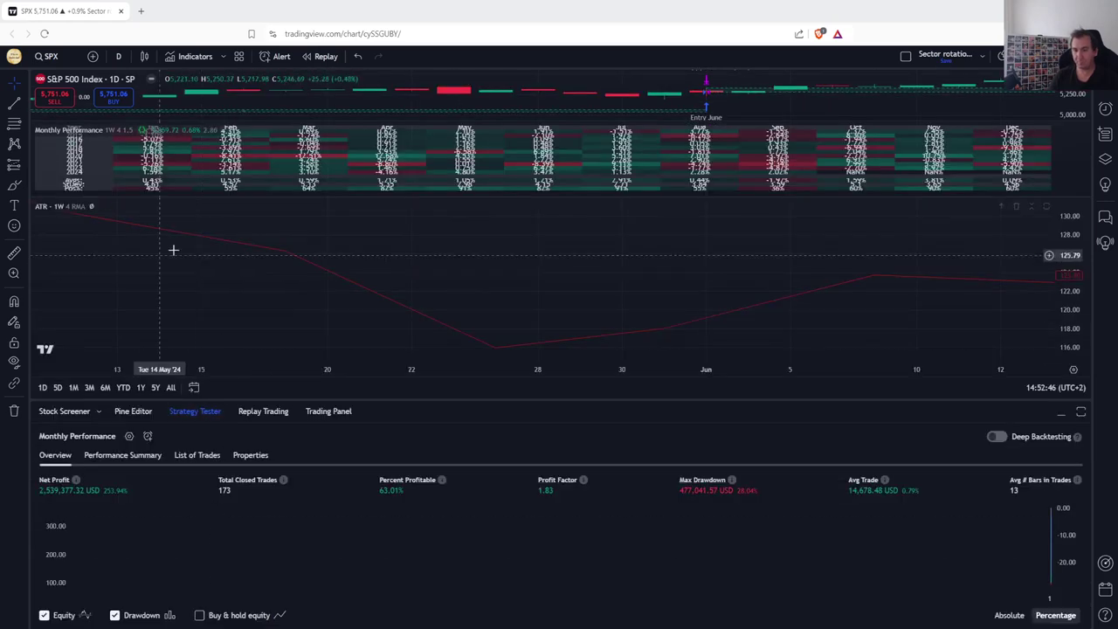
Step: Remove the ATR pane and collapse the backtest results panel
click(140, 206)
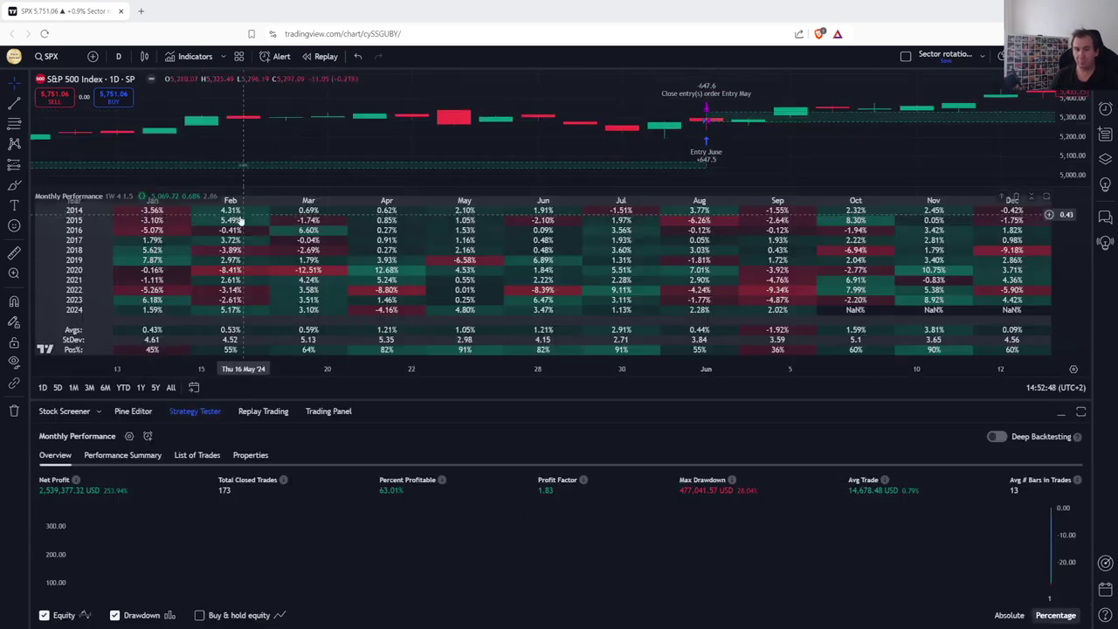
click(210, 418)
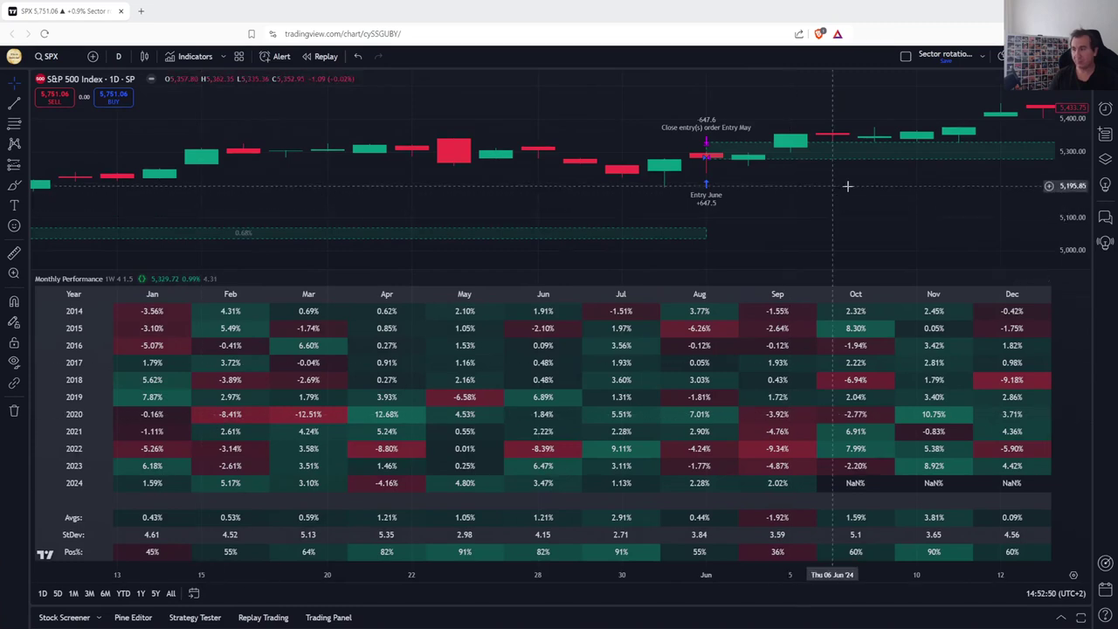
scroll(531, 212, down, 3)
Step: Measure the June trade's price gain, including early to mid June
shift+click(713, 178)
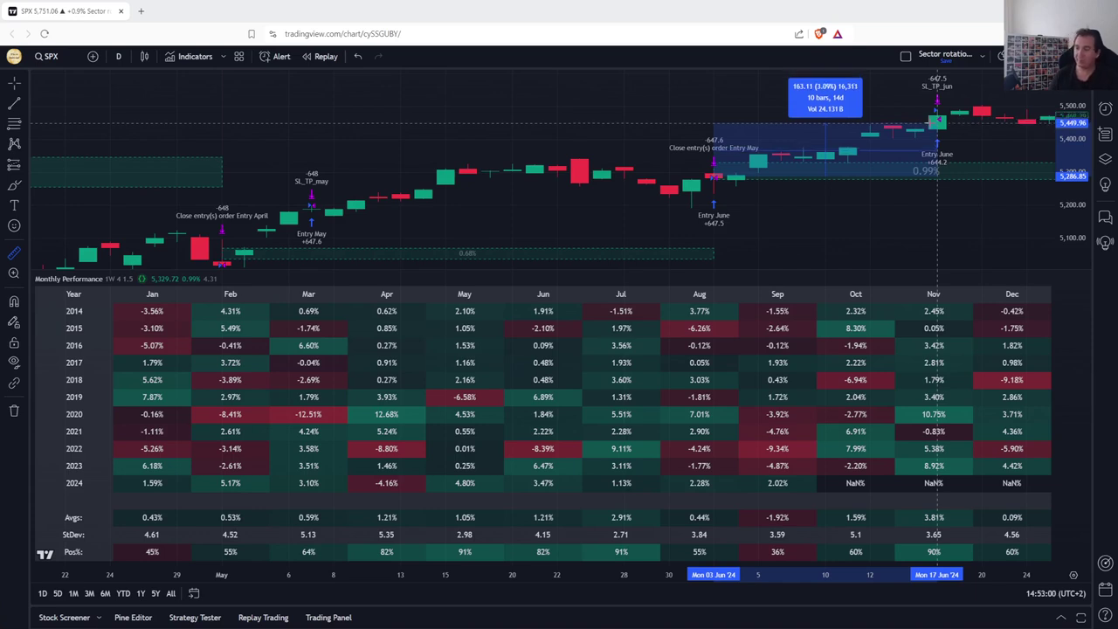
click(937, 119)
scroll(762, 207, down, 2)
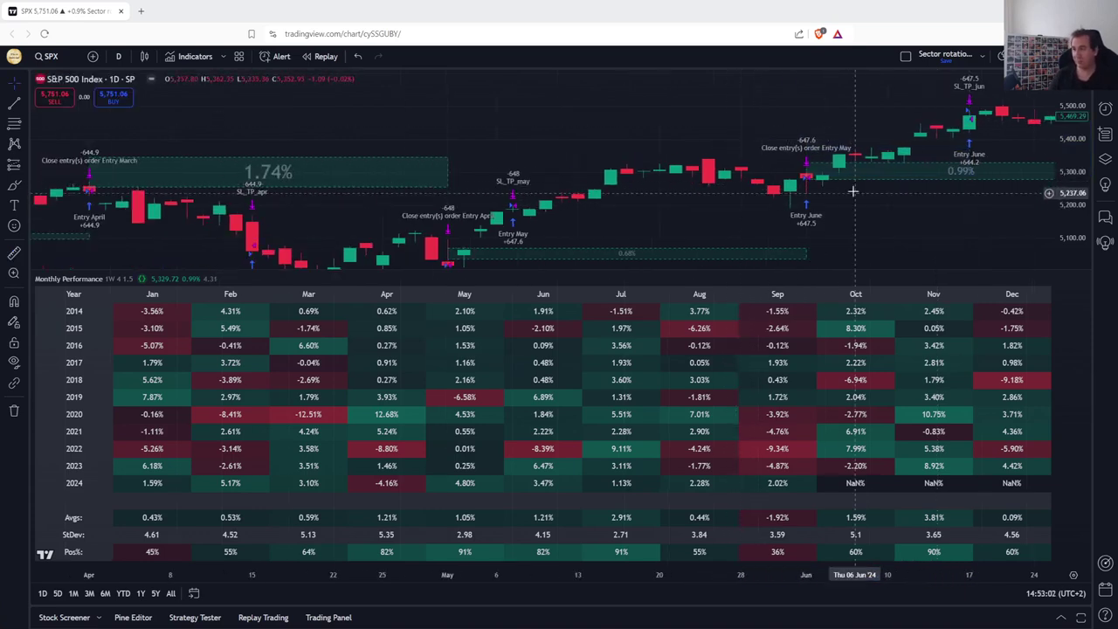
shift+click(856, 177)
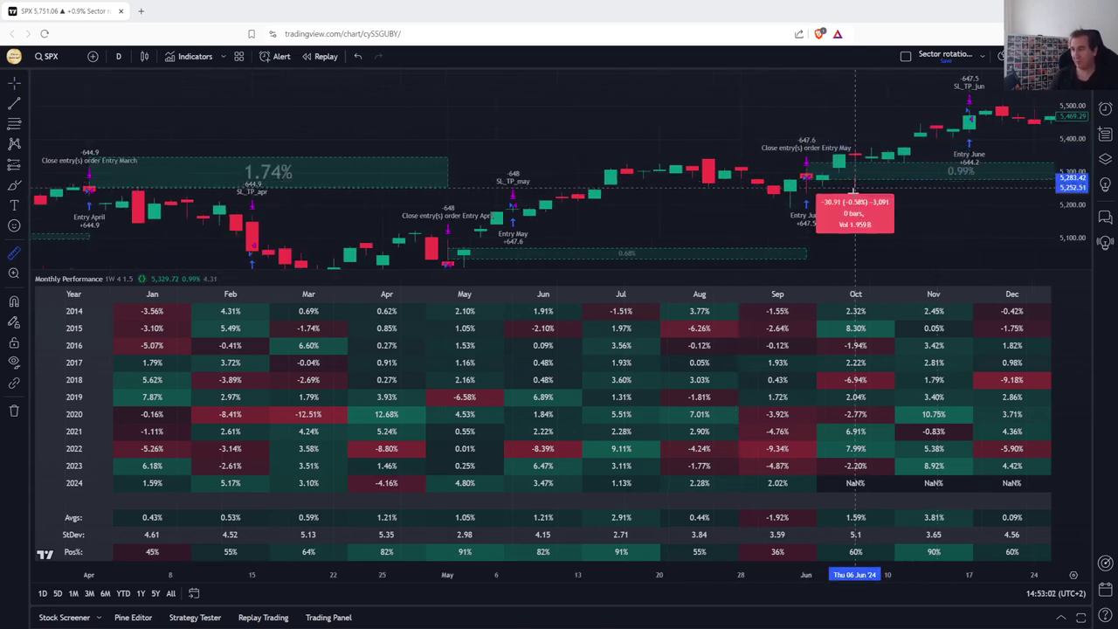
click(892, 111)
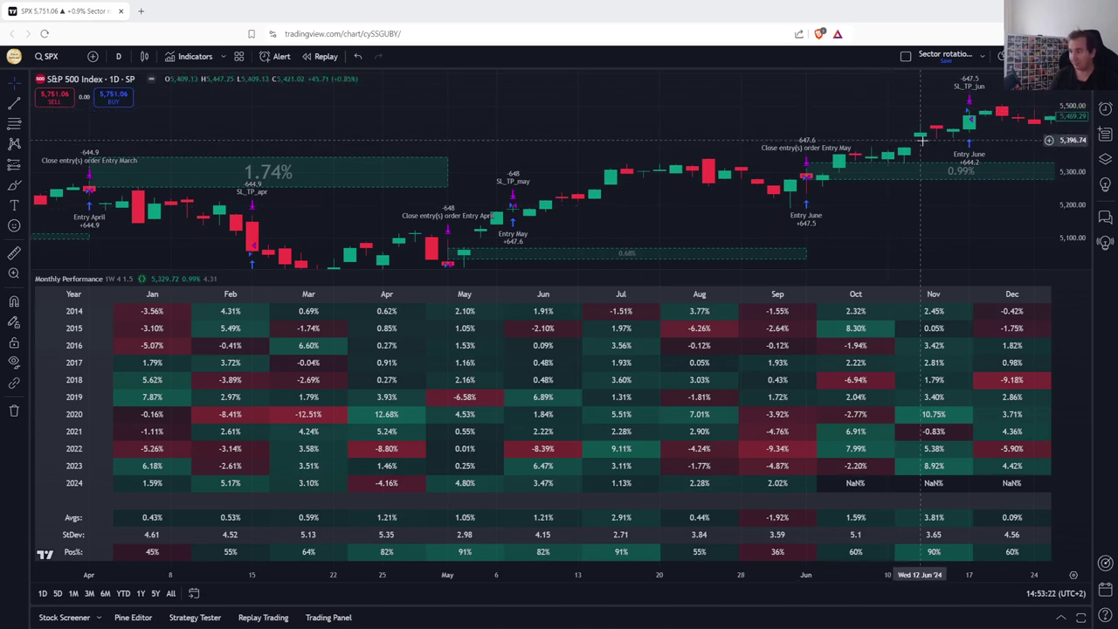
Step: Bring the June–July trades into view and measure the dip from Jun 17 to Jul 1
drag(923, 140, 692, 186)
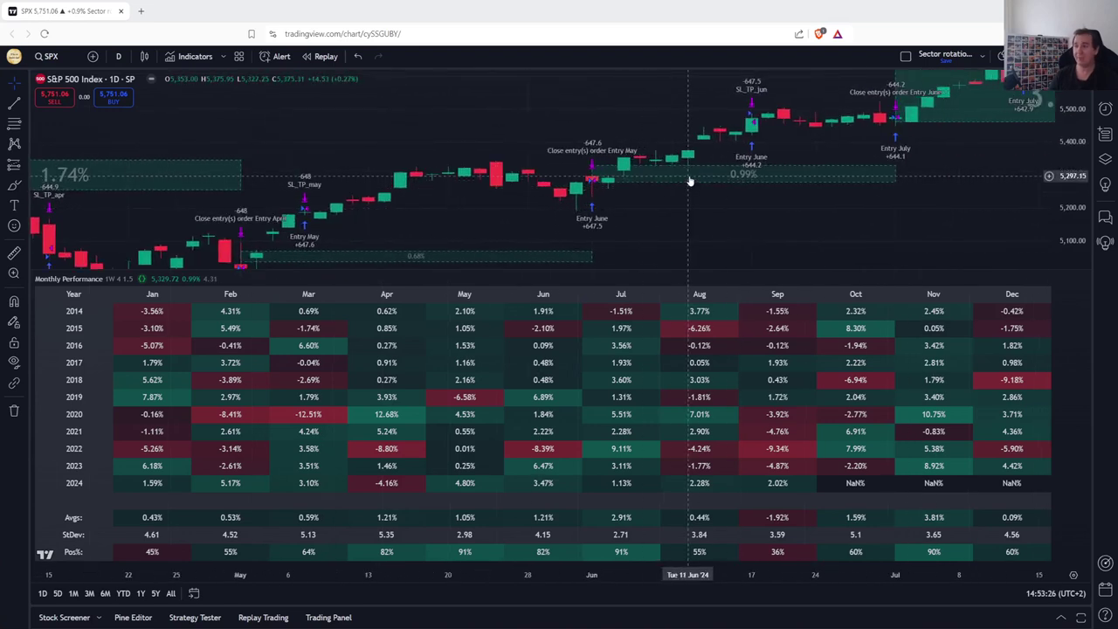
shift+click(662, 180)
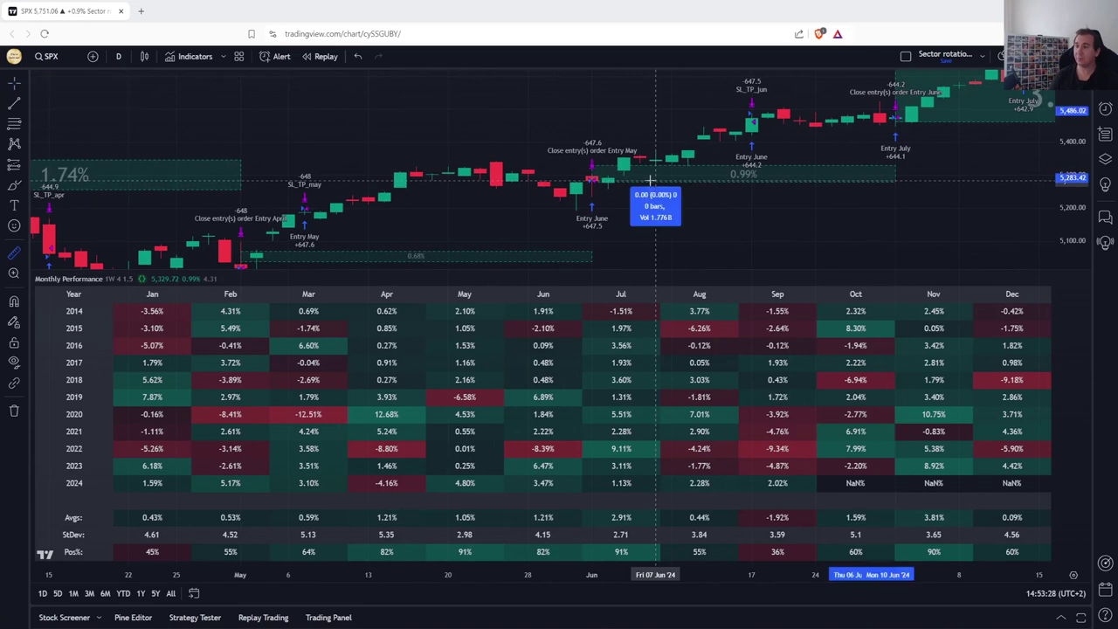
click(668, 123)
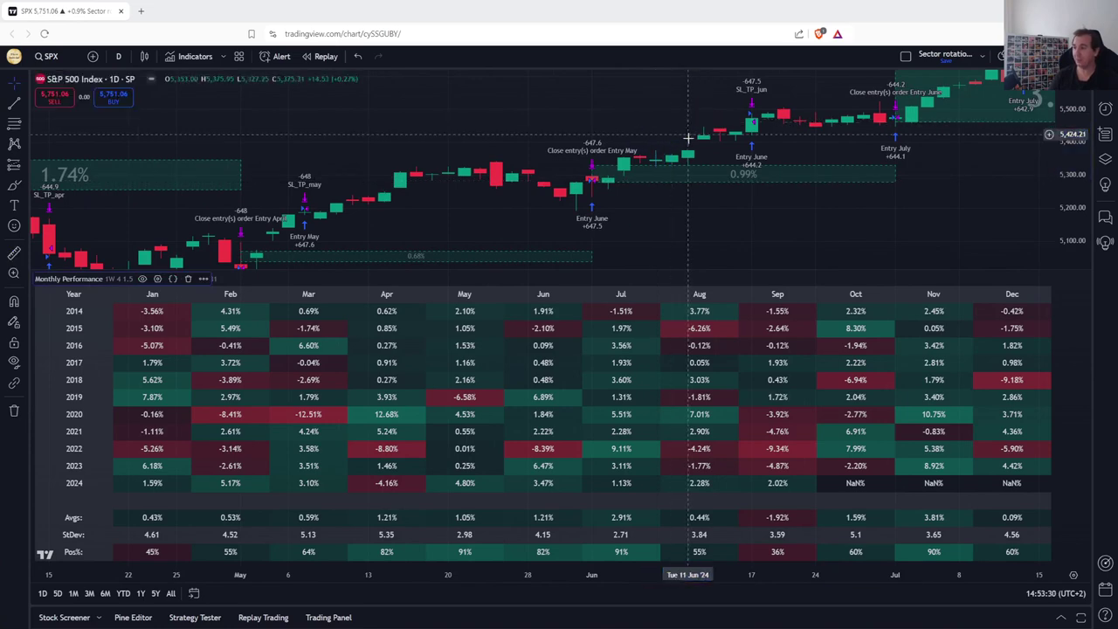
scroll(777, 122, up, 2)
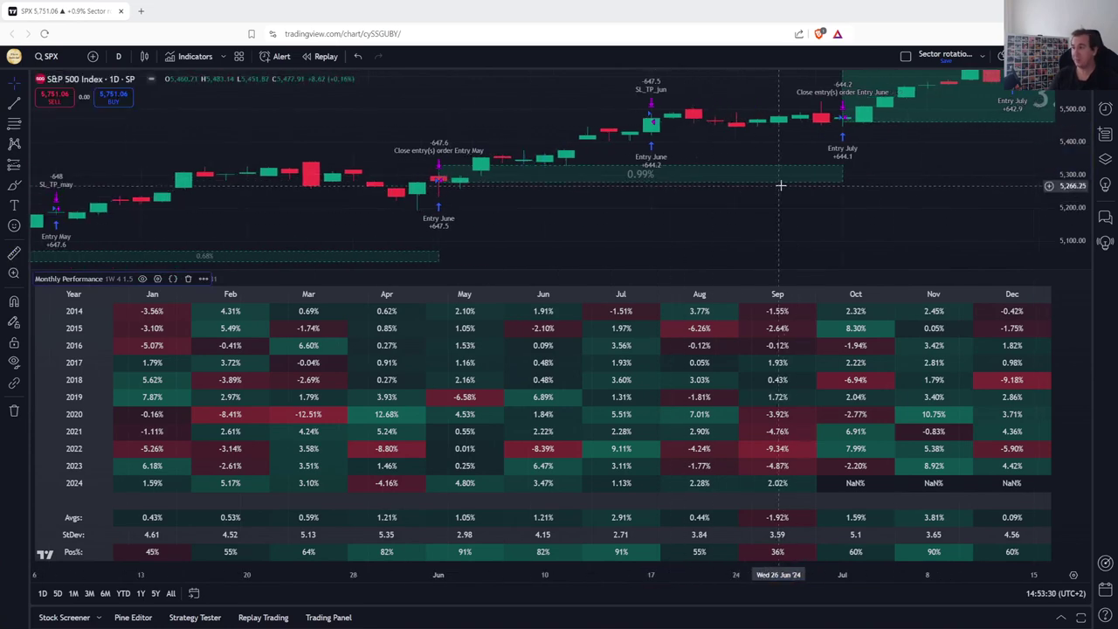
shift+click(649, 116)
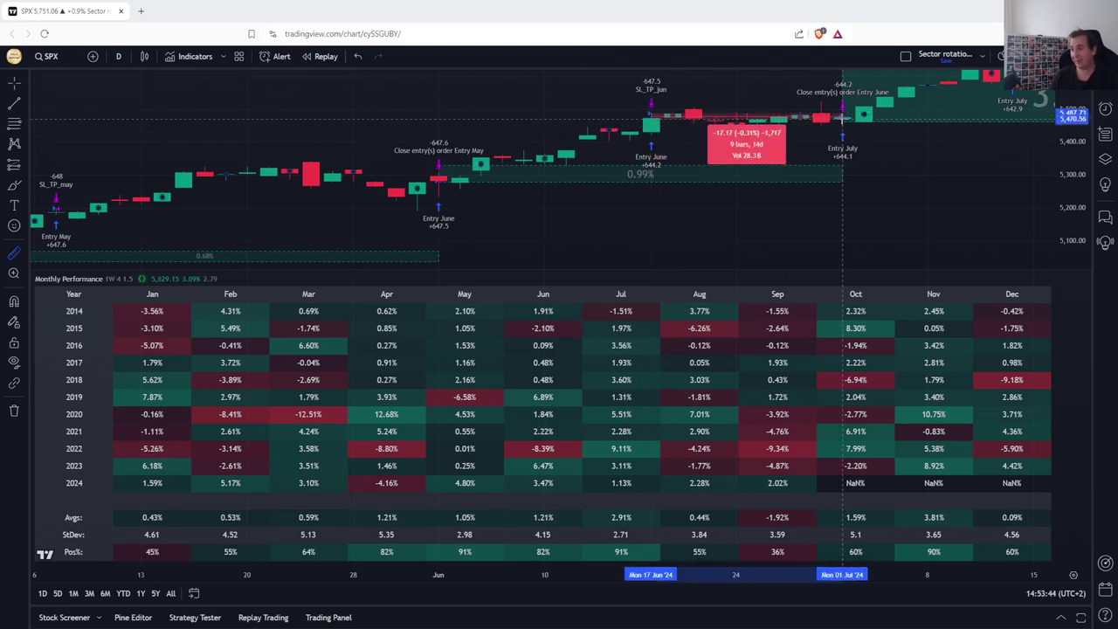
click(842, 118)
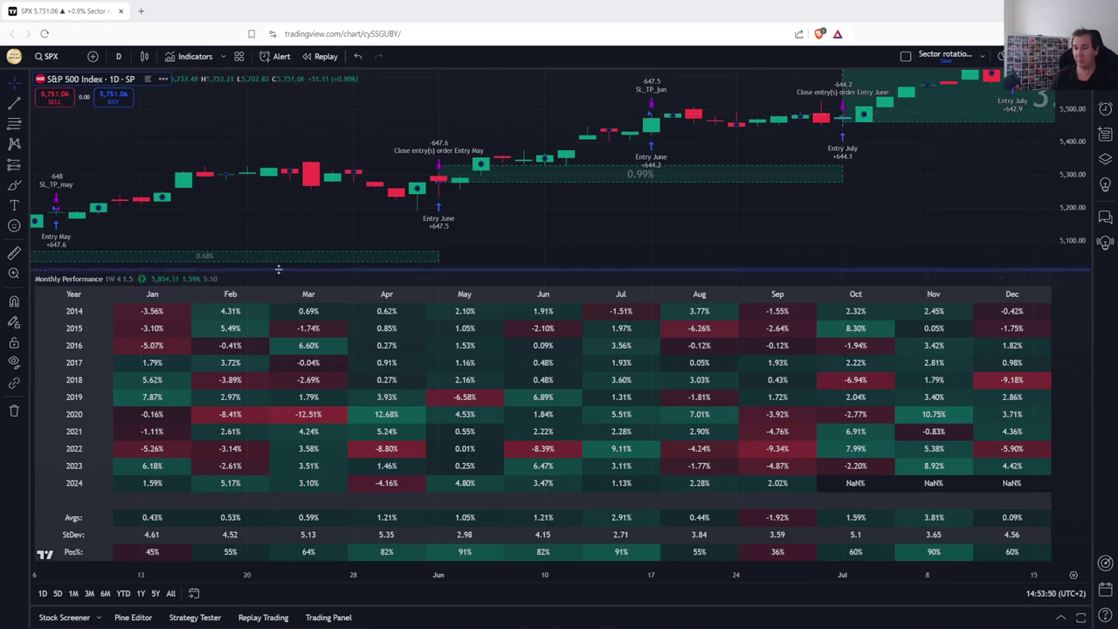
drag(277, 270, 299, 519)
scroll(729, 244, up, 3)
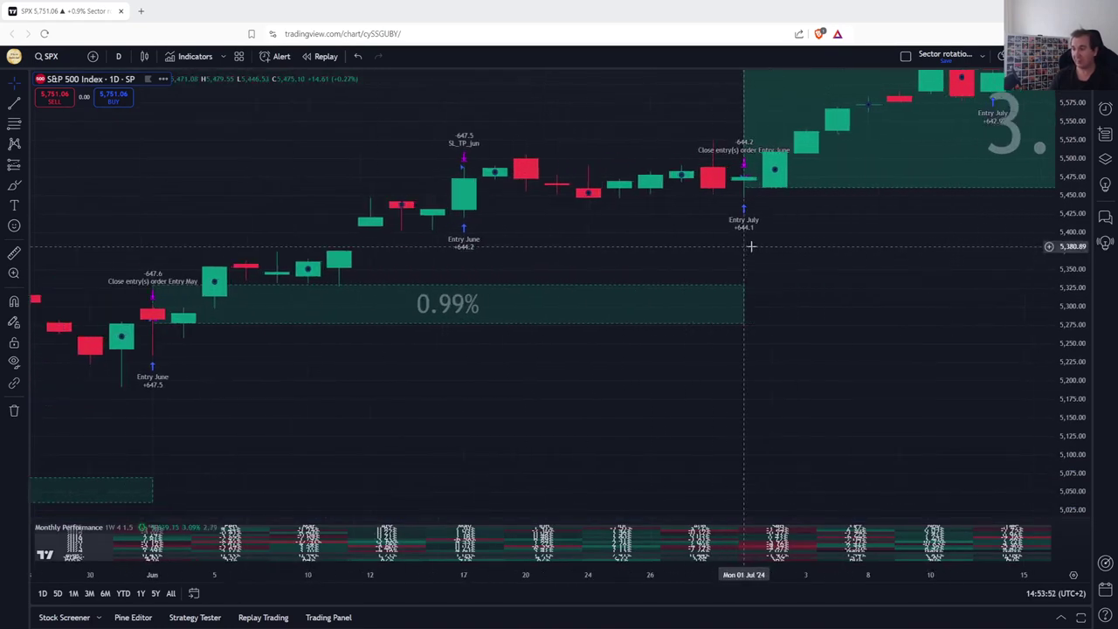
scroll(262, 315, down, 1)
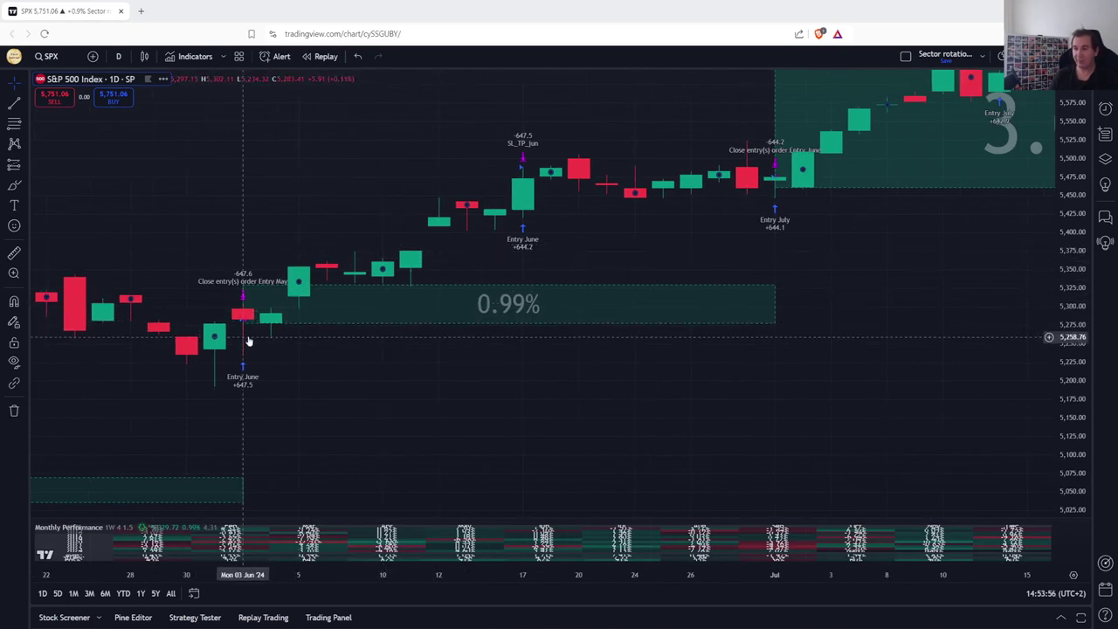
shift+click(243, 323)
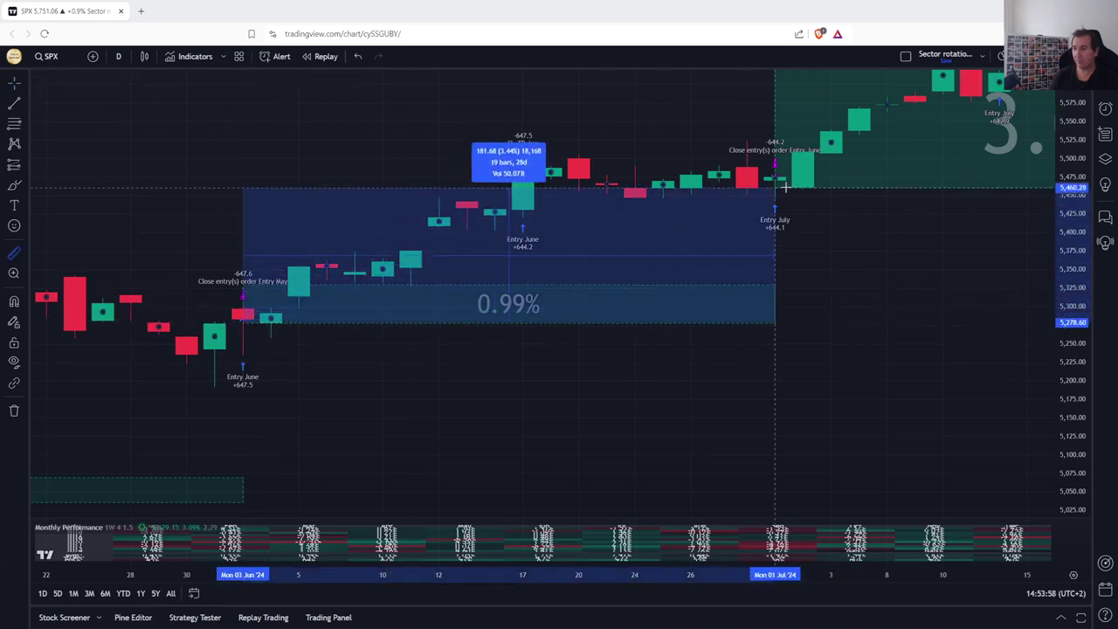
click(774, 178)
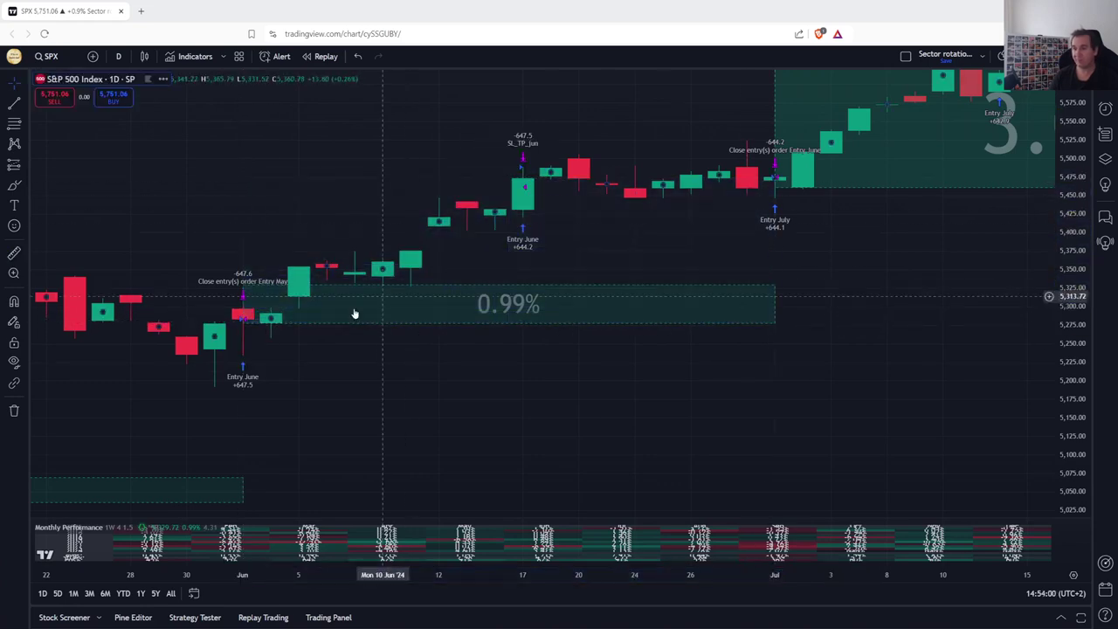
right_click(351, 252)
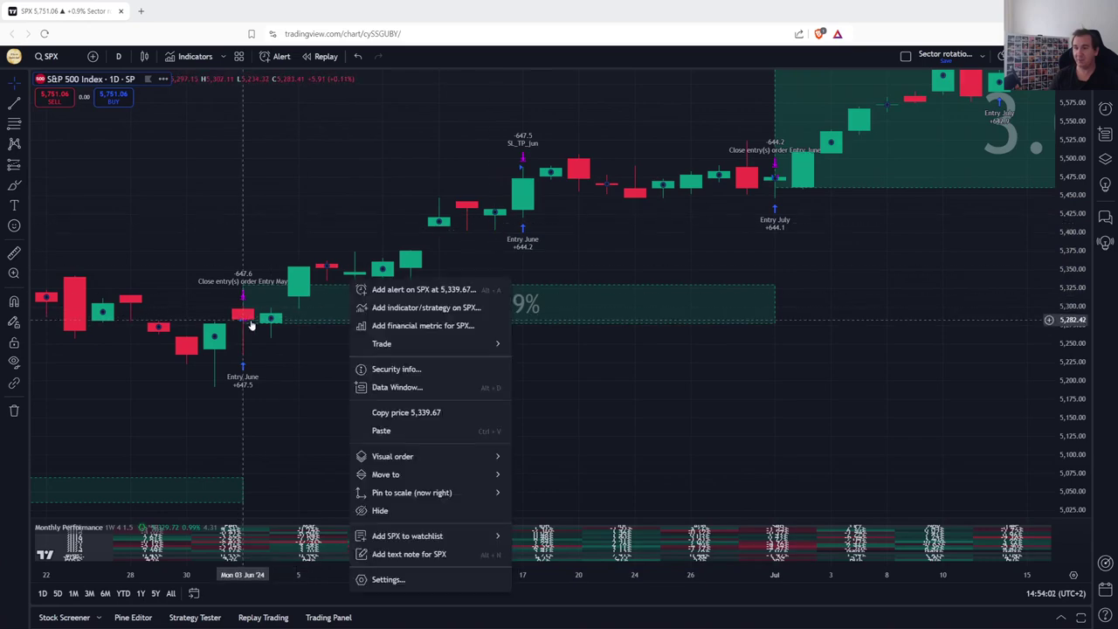
click(245, 320)
double_click(245, 325)
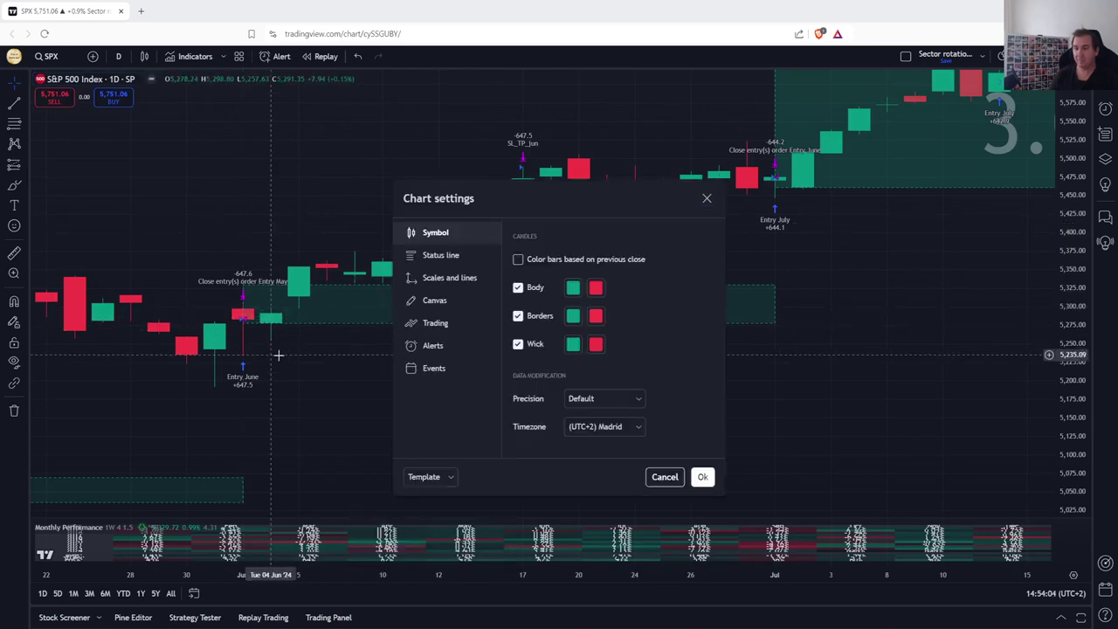
shift+click(243, 323)
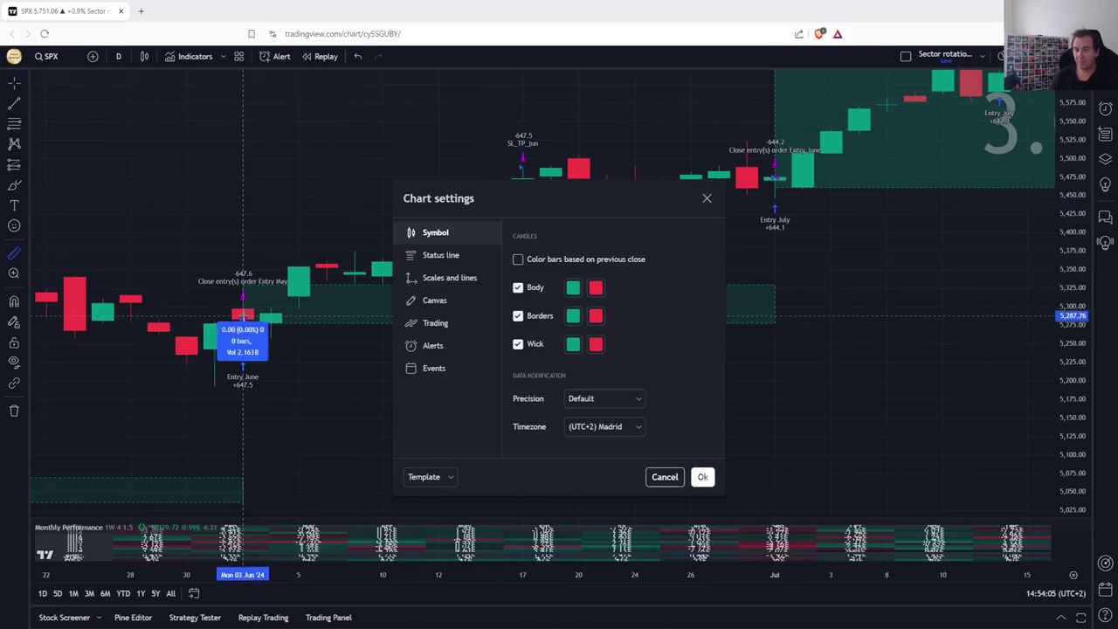
click(705, 198)
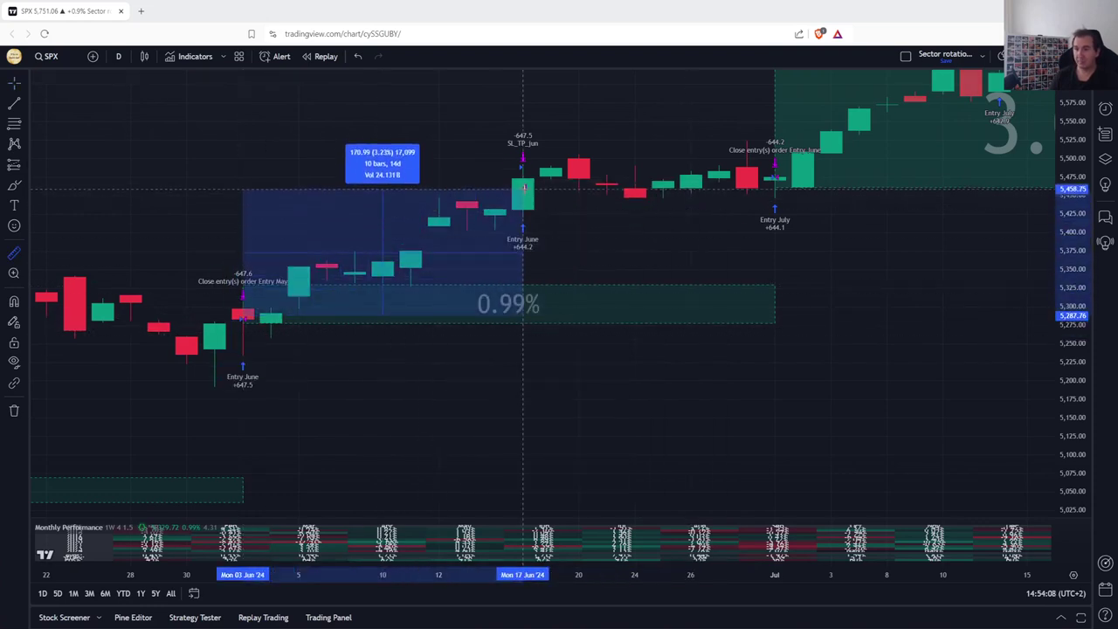
click(524, 186)
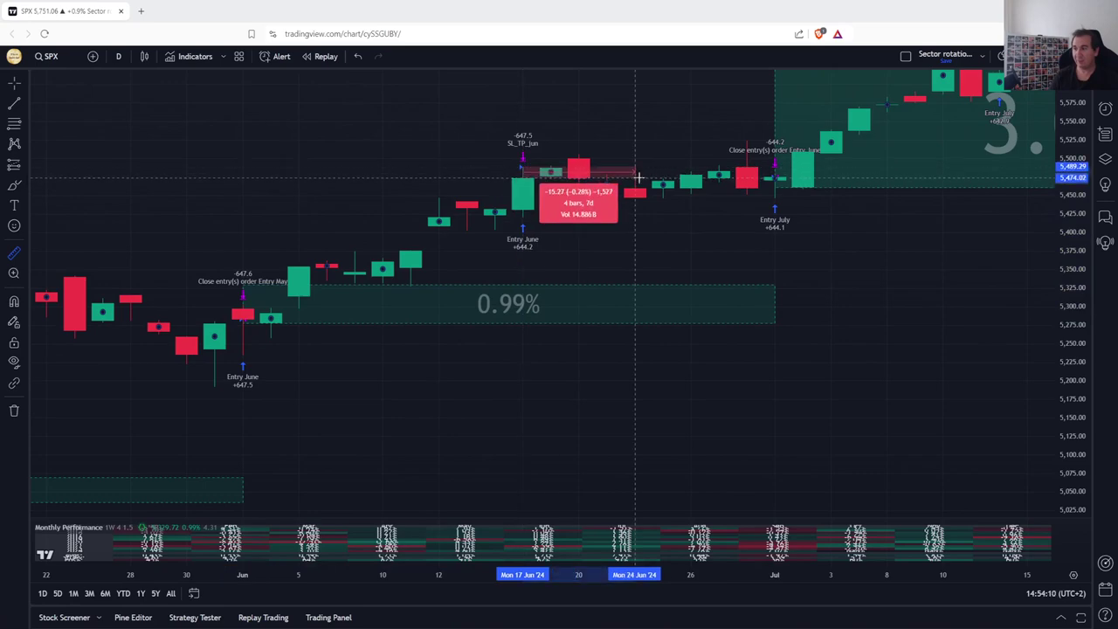
scroll(636, 203, down, 3)
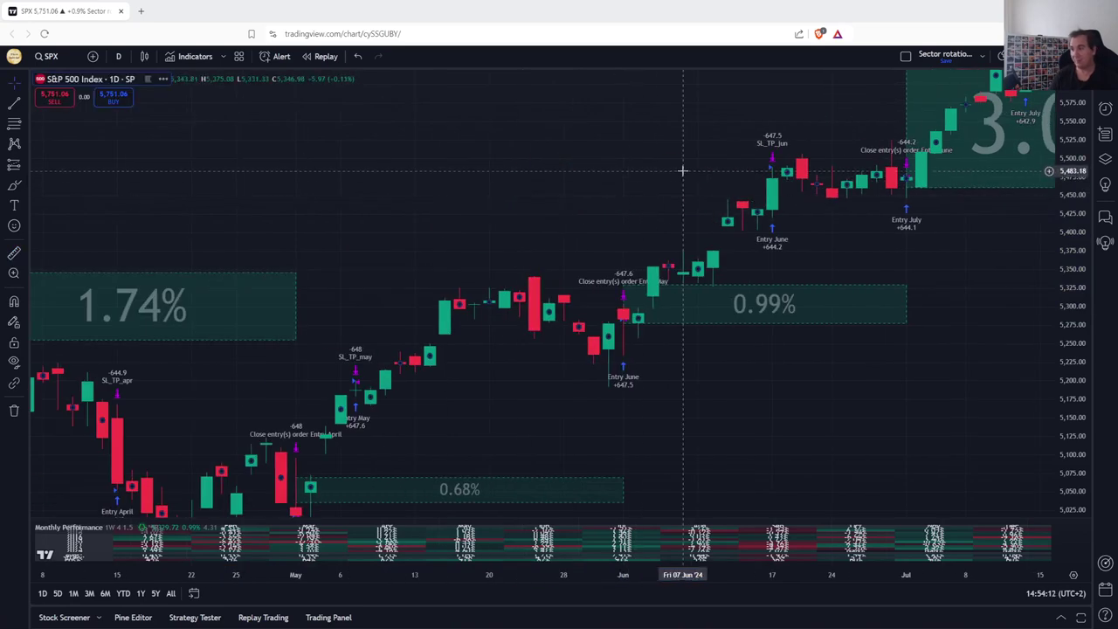
Step: Open a taller Strategy Tester and review the List of Trades sorted by trade number
click(195, 617)
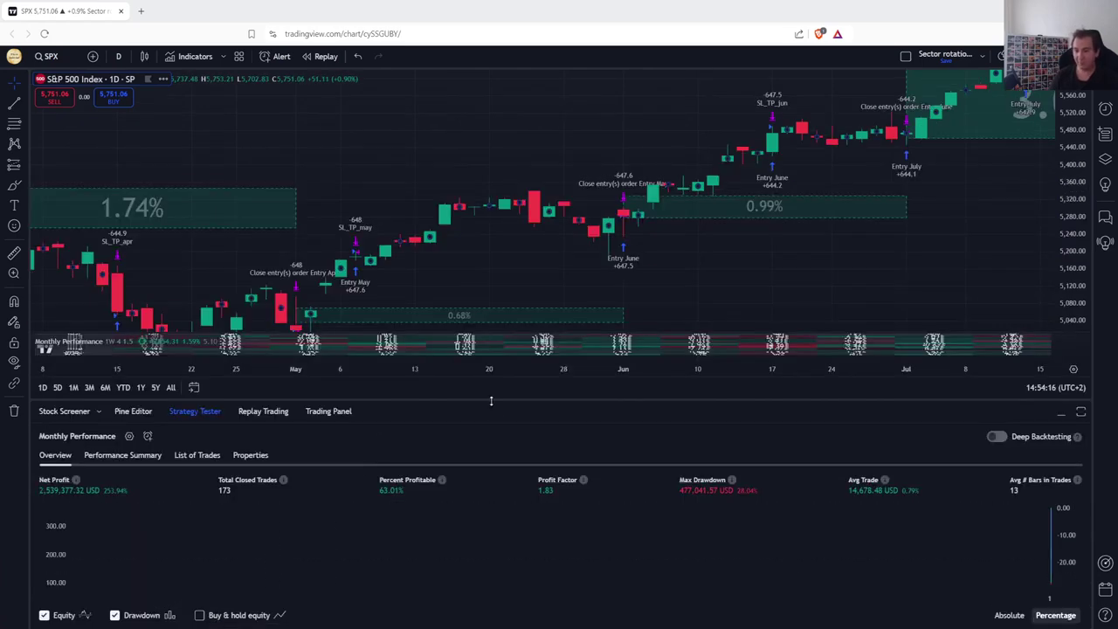
drag(490, 400, 542, 374)
click(112, 428)
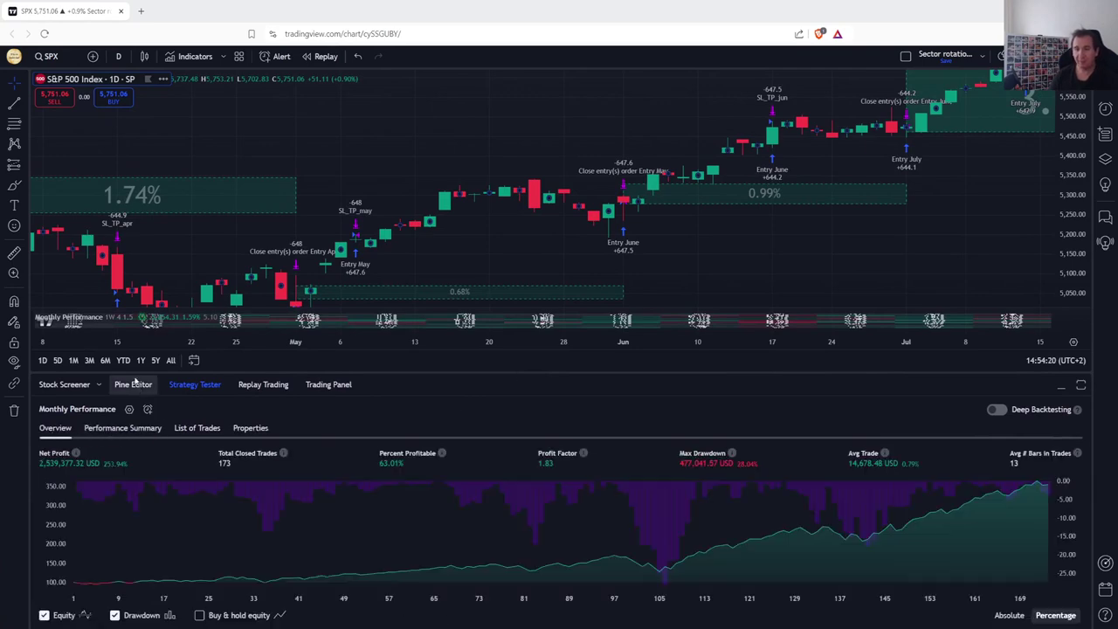
click(196, 432)
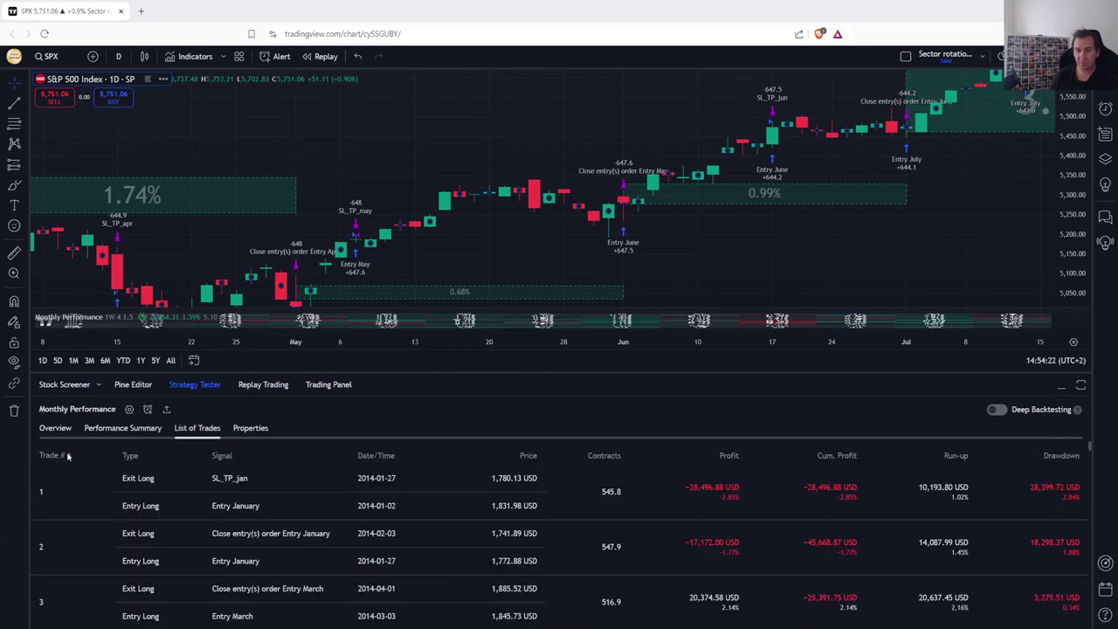
click(66, 456)
click(54, 428)
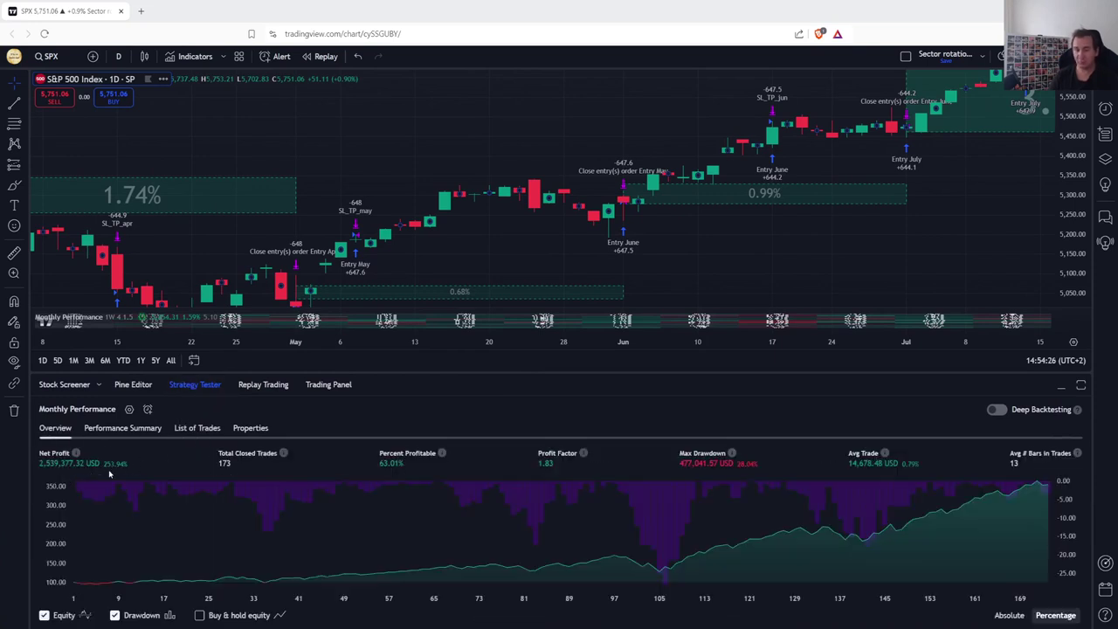
Step: Add buy-and-hold equity, check the Performance Summary, and open the strategy's input settings
click(229, 616)
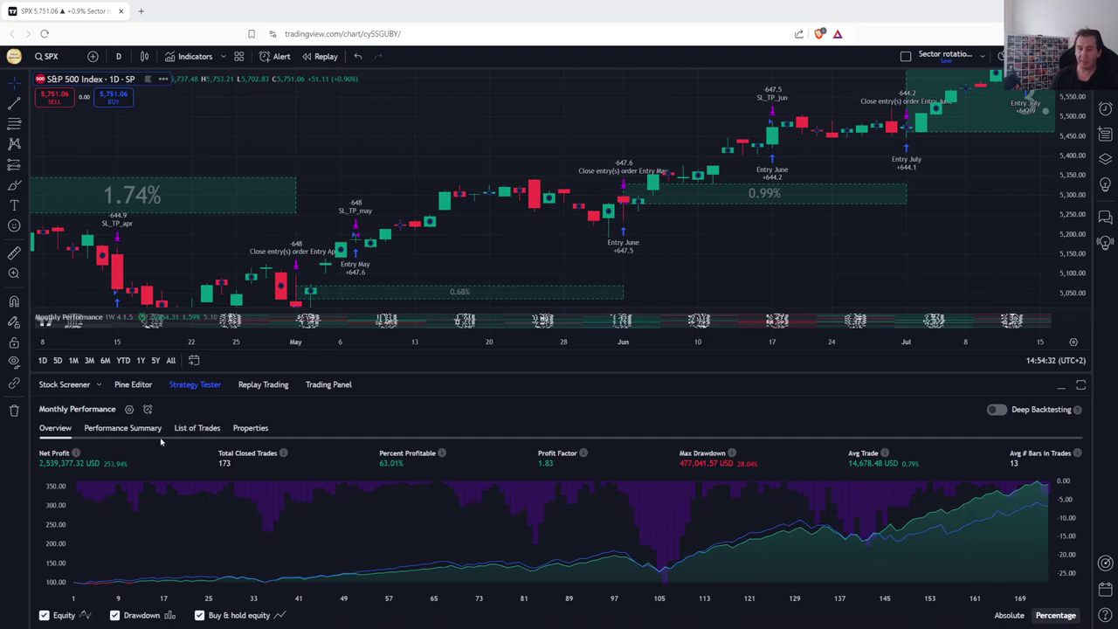
click(122, 428)
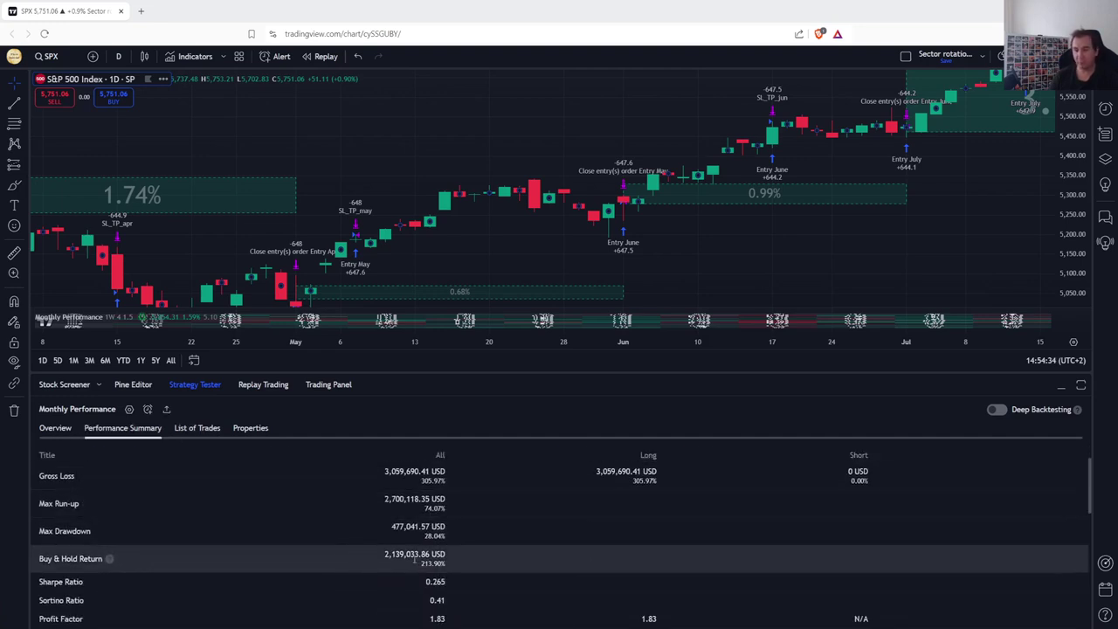
click(55, 428)
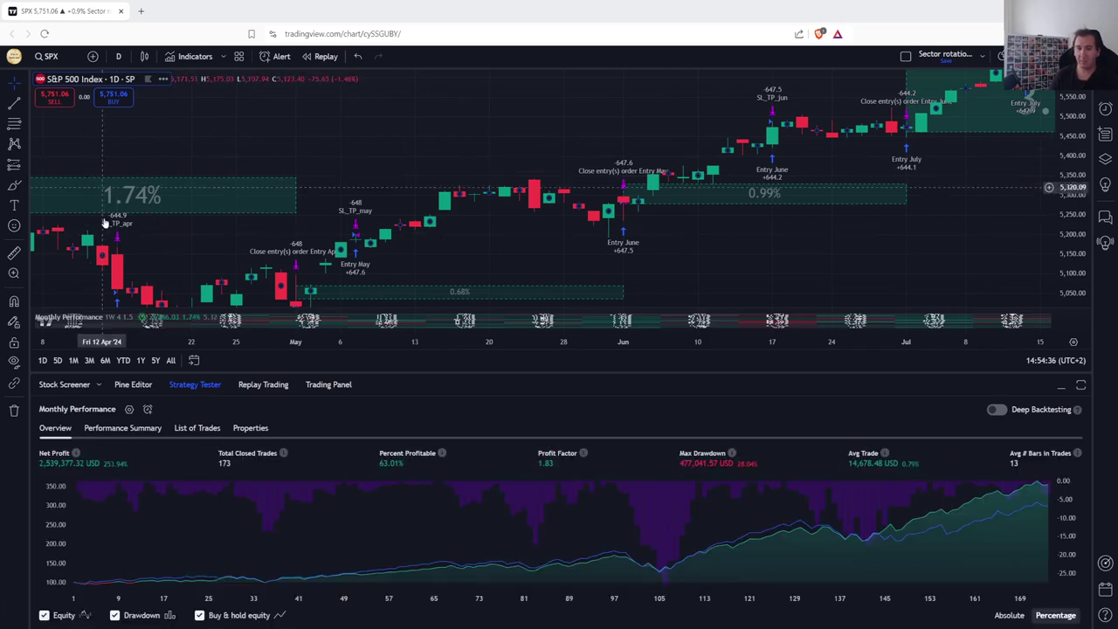
click(157, 318)
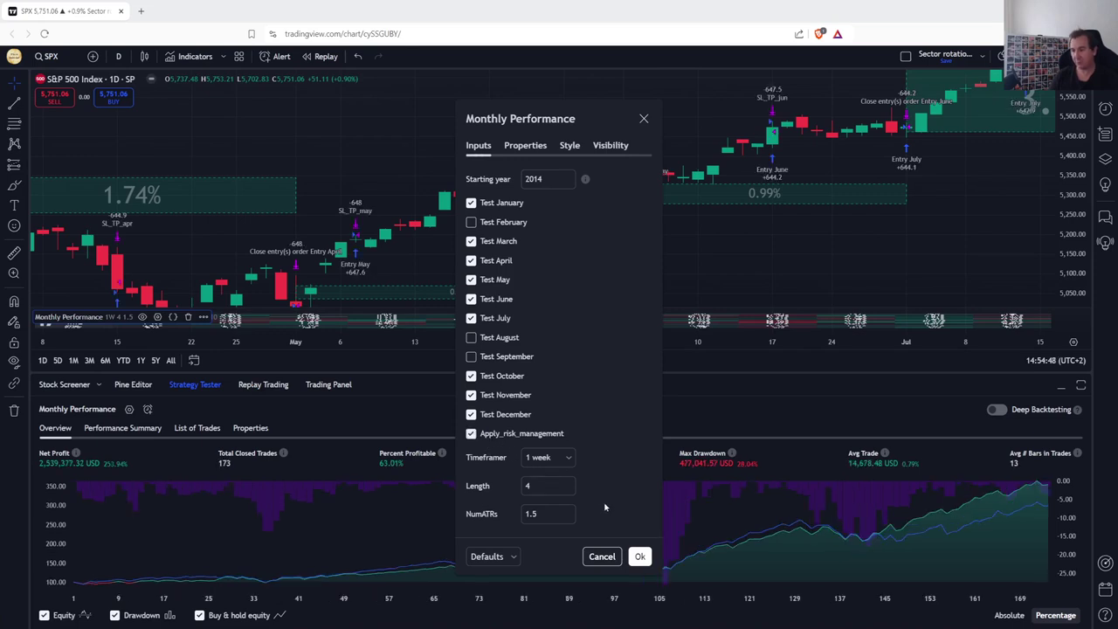
Step: Set the strategy's Starting year to 2004 and rerun the backtest
click(640, 557)
click(157, 316)
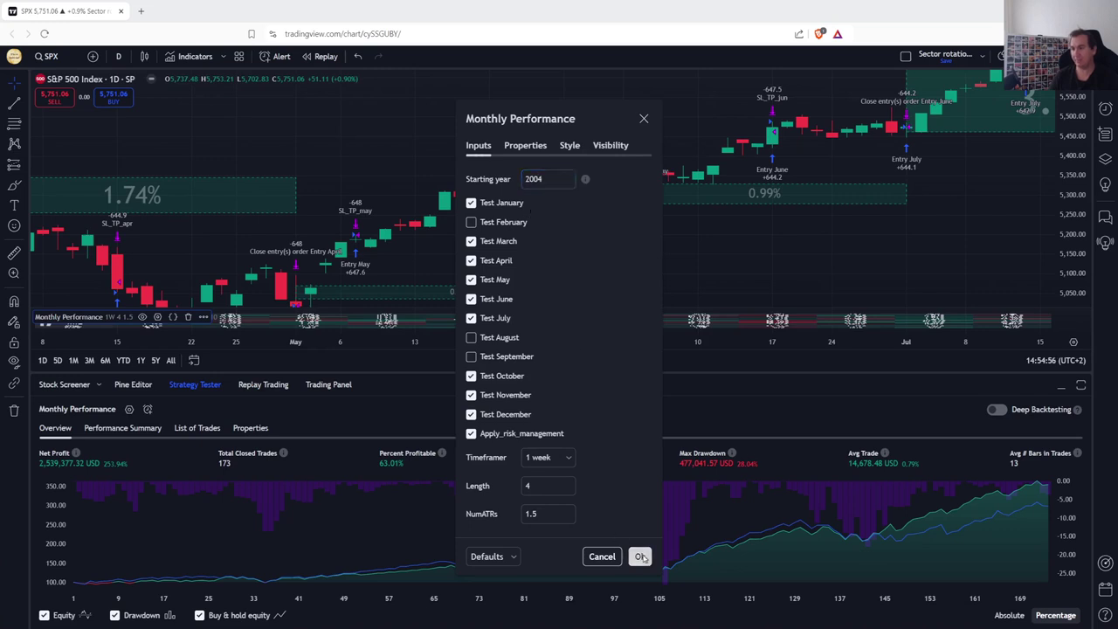
click(639, 556)
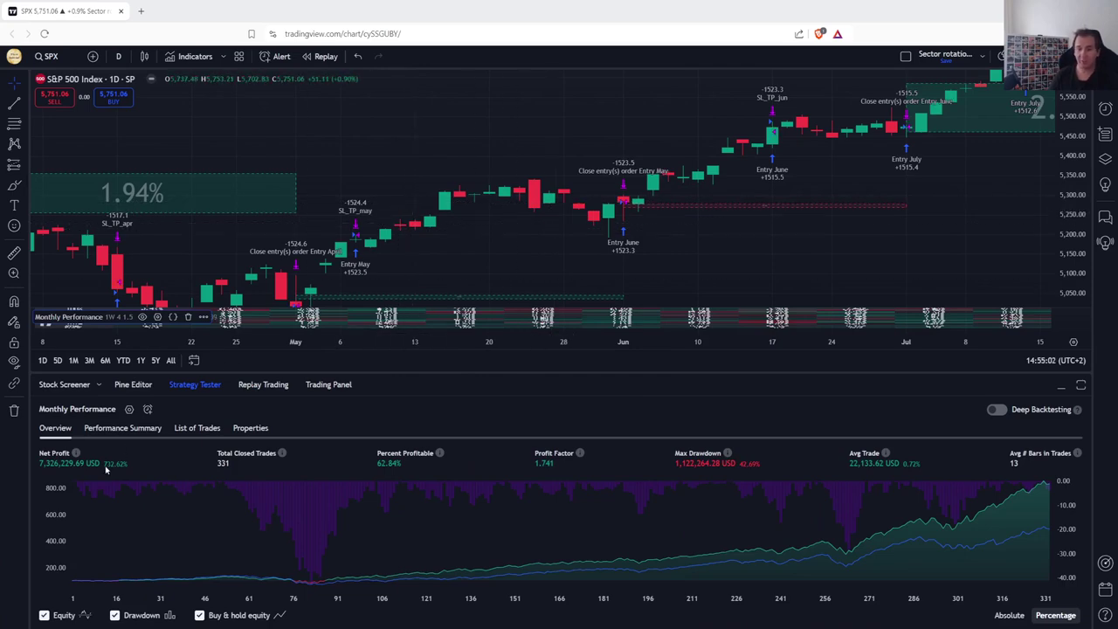
Step: Compare the 732.62% net profit against the 418.81% buy-and-hold return in Performance Summary
click(122, 428)
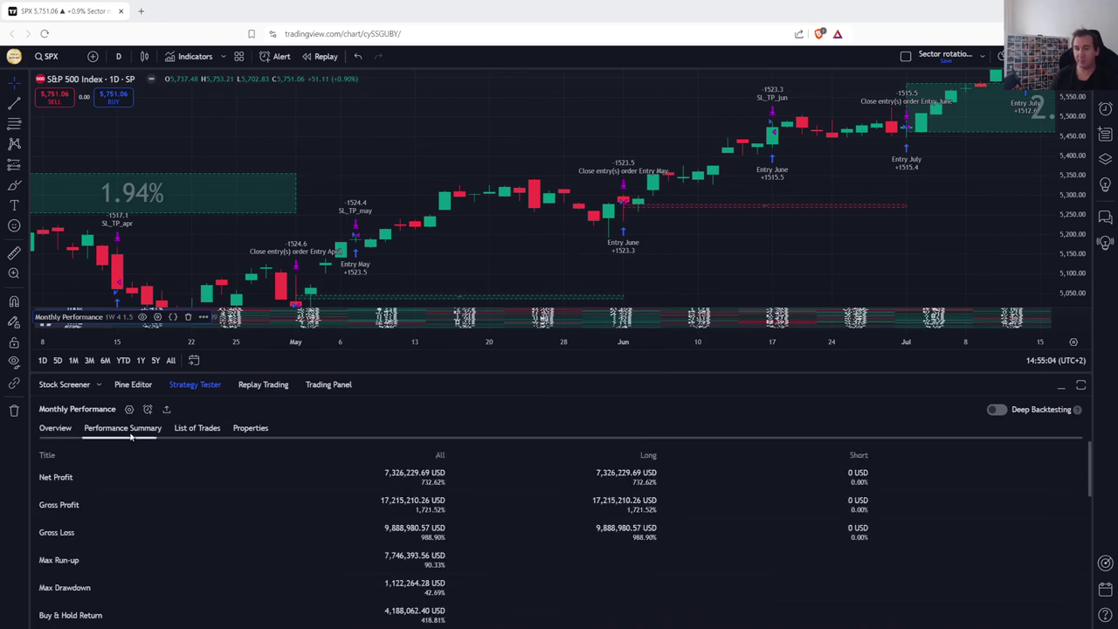
scroll(233, 512, down, 5)
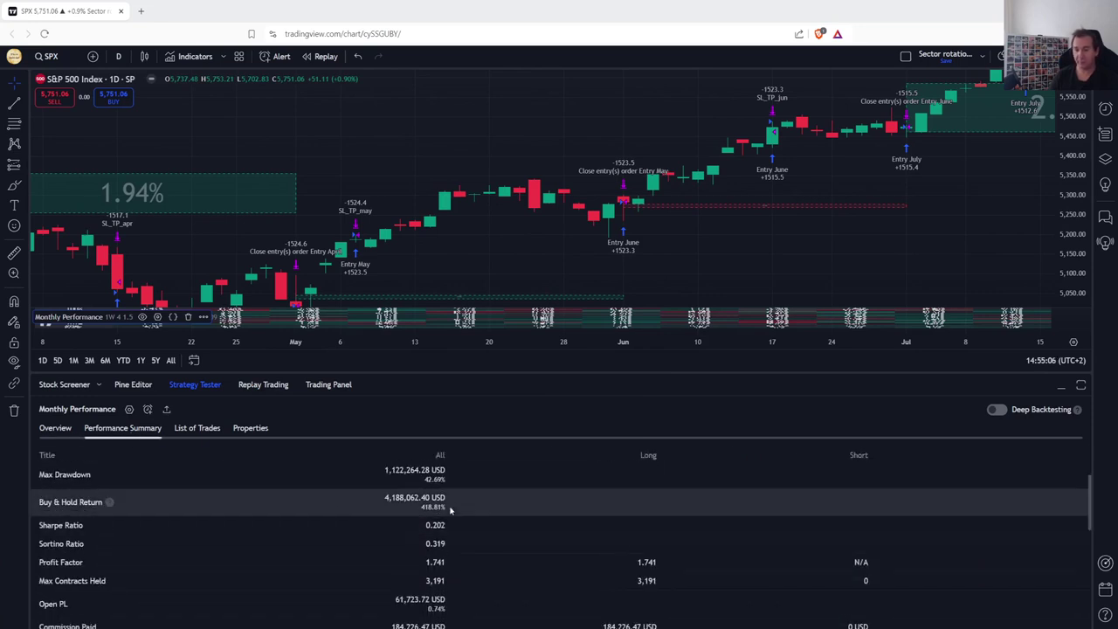
scroll(476, 509, up, 5)
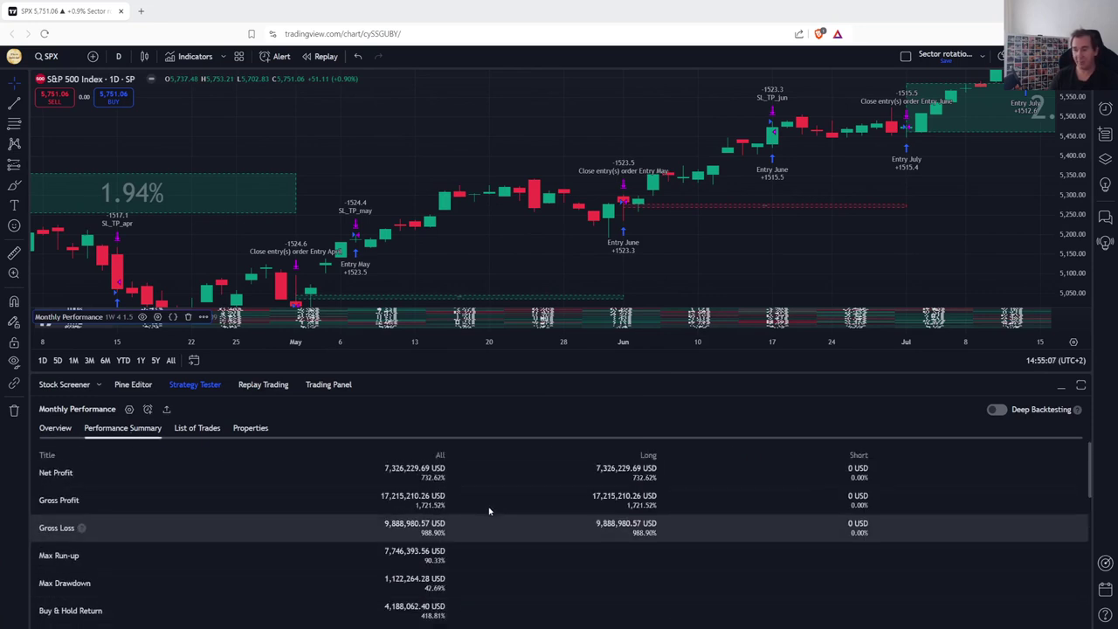
click(51, 433)
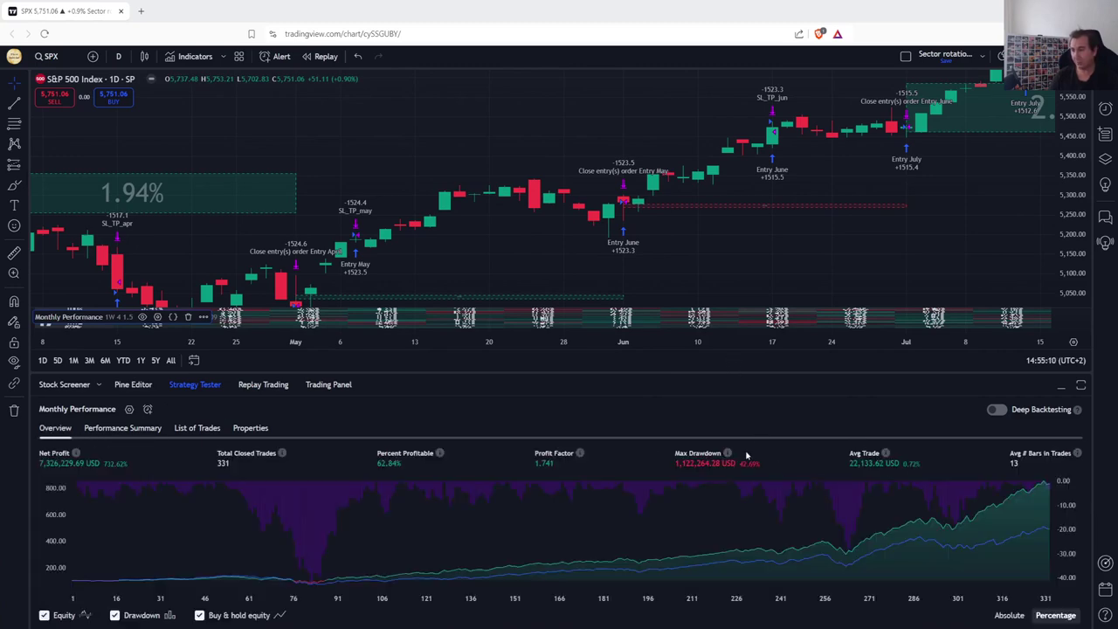
scroll(923, 187, down, 5)
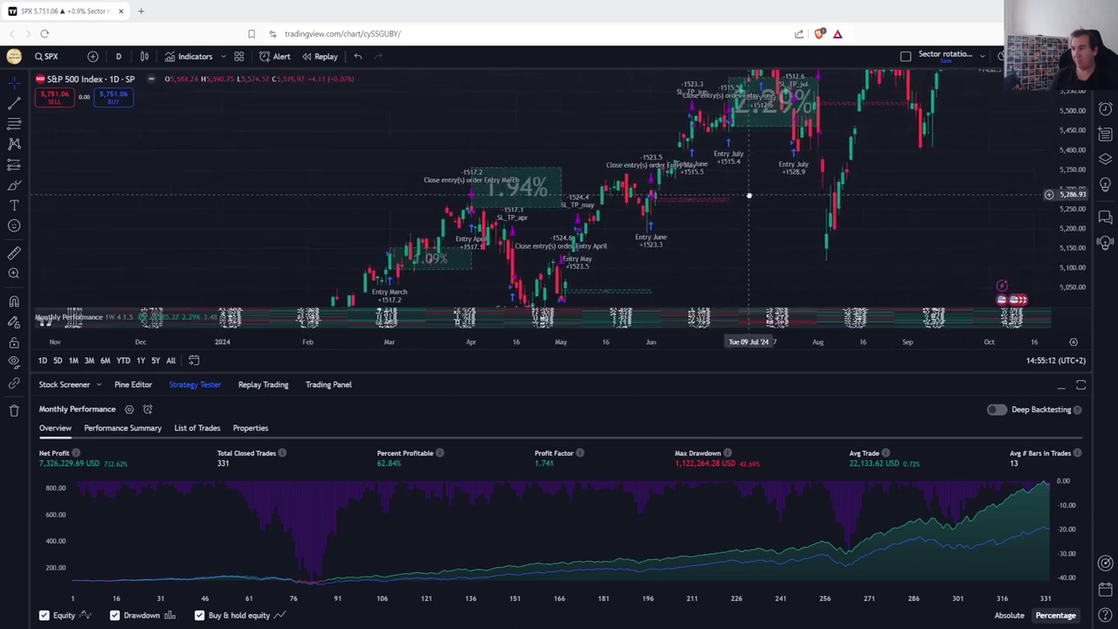
scroll(749, 195, up, 3)
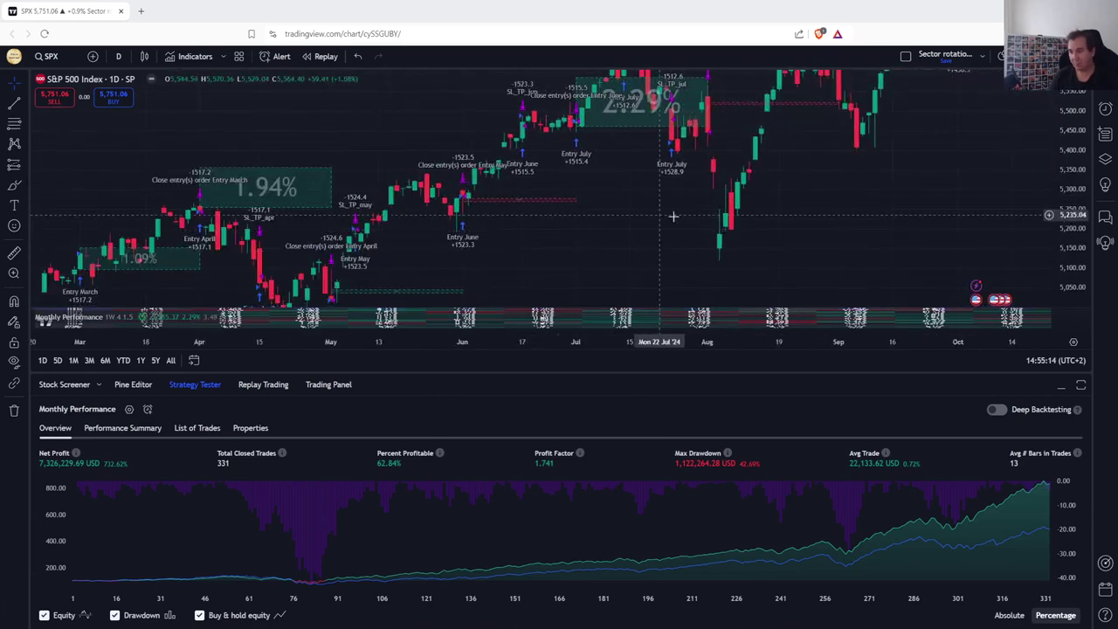
Step: Rerun with the changed starting year and review 76 trades and 112.50% net profit
click(172, 318)
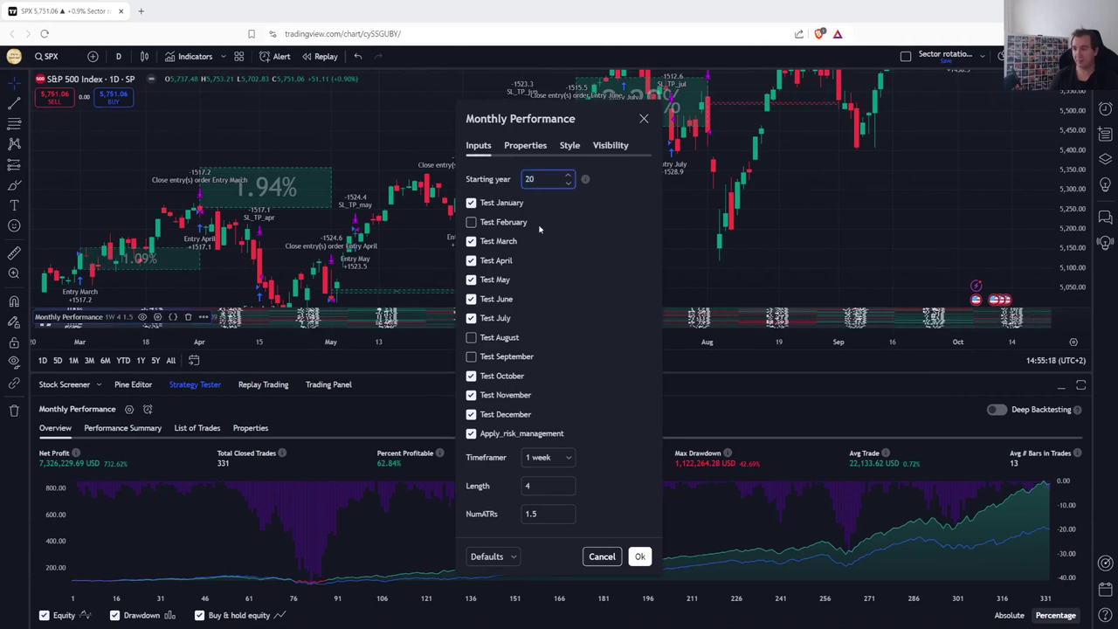
click(640, 557)
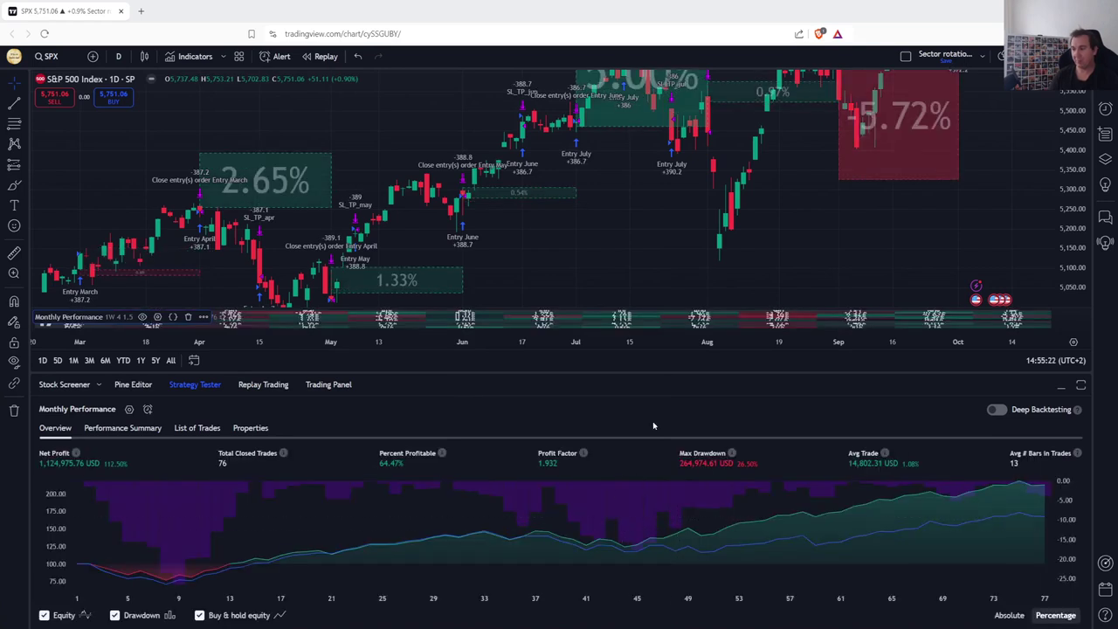
scroll(489, 236, down, 2)
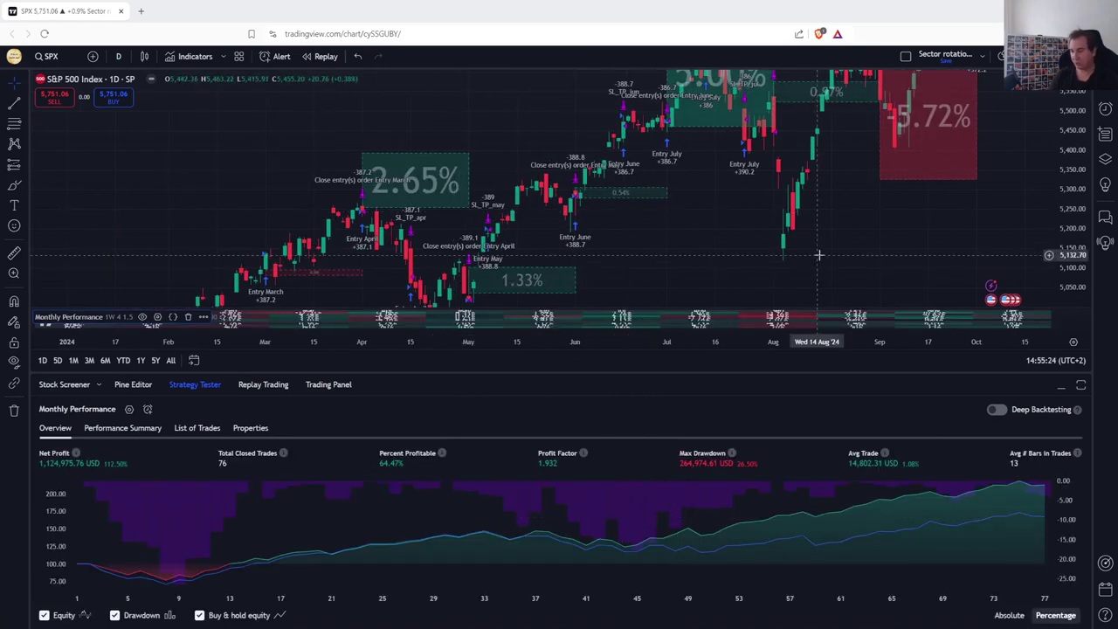
click(131, 428)
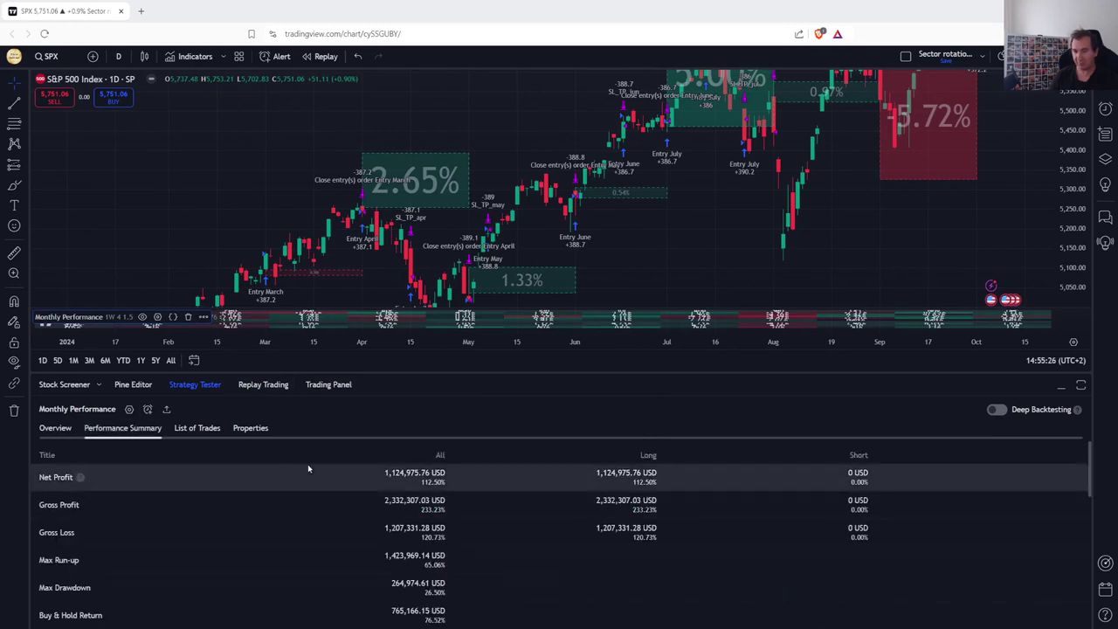
scroll(454, 482, down, 2)
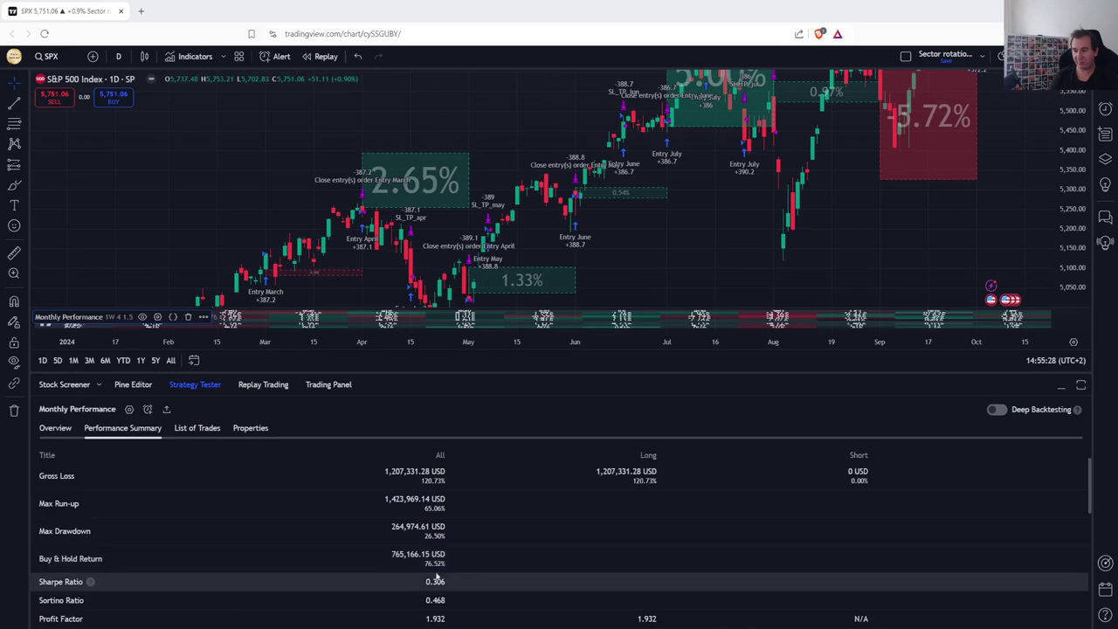
click(55, 428)
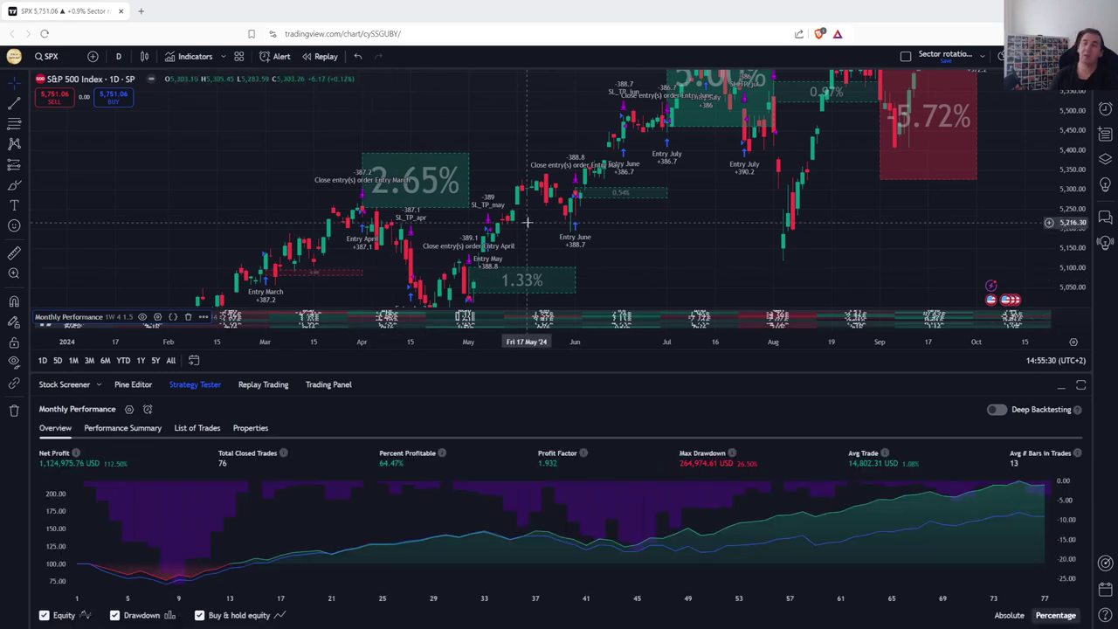
scroll(602, 201, down, 3)
Step: Reset the SPX chart view and zoom into the March–October 2024 trades
right_click(536, 197)
click(568, 225)
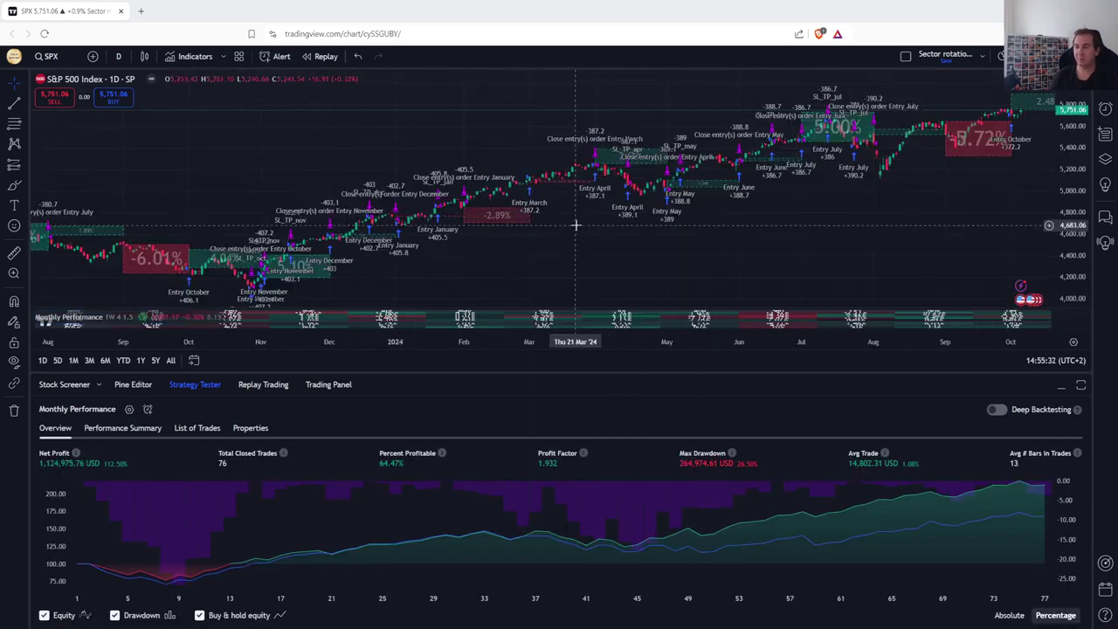
scroll(638, 201, up, 2)
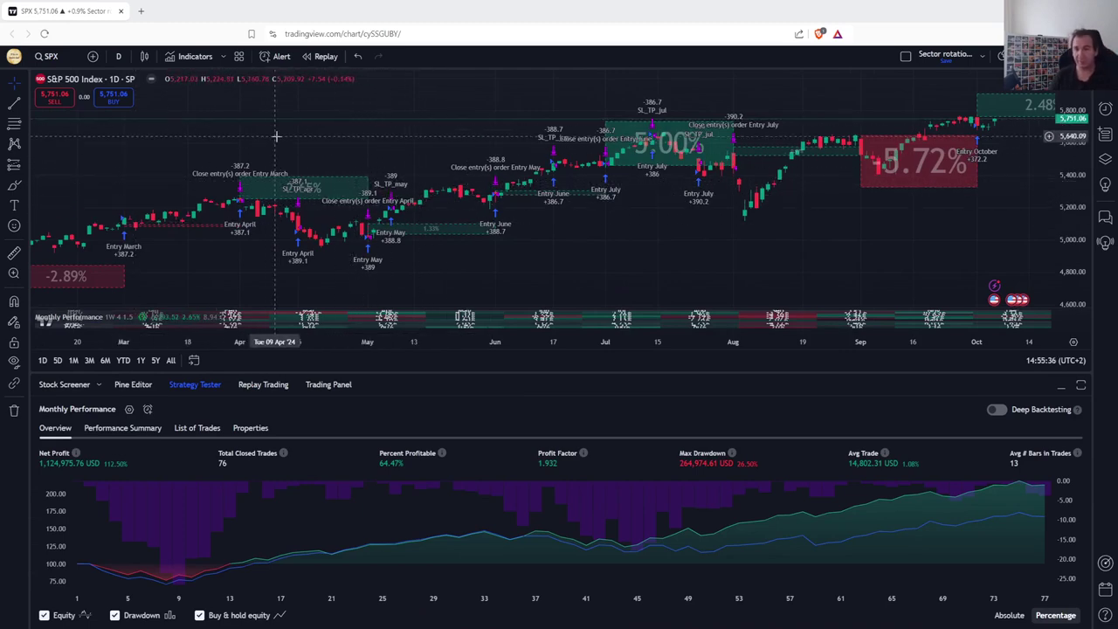
Step: Switch the chart to Invesco QQQ Trust, zoom out, and enlarge the Monthly Performance pane
text(QQQ)
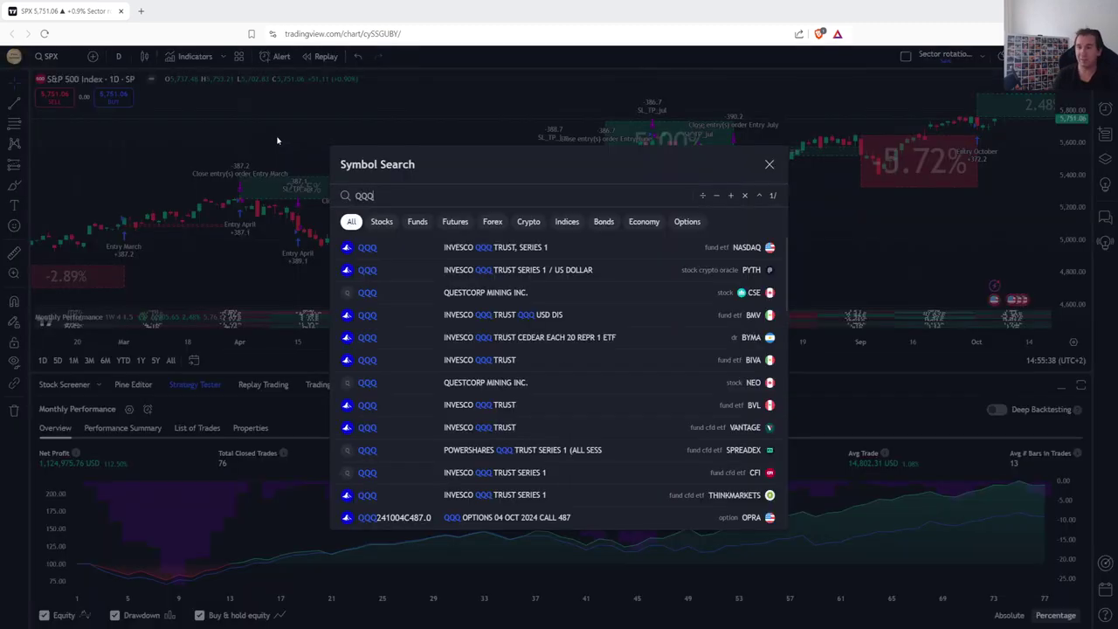
click(569, 246)
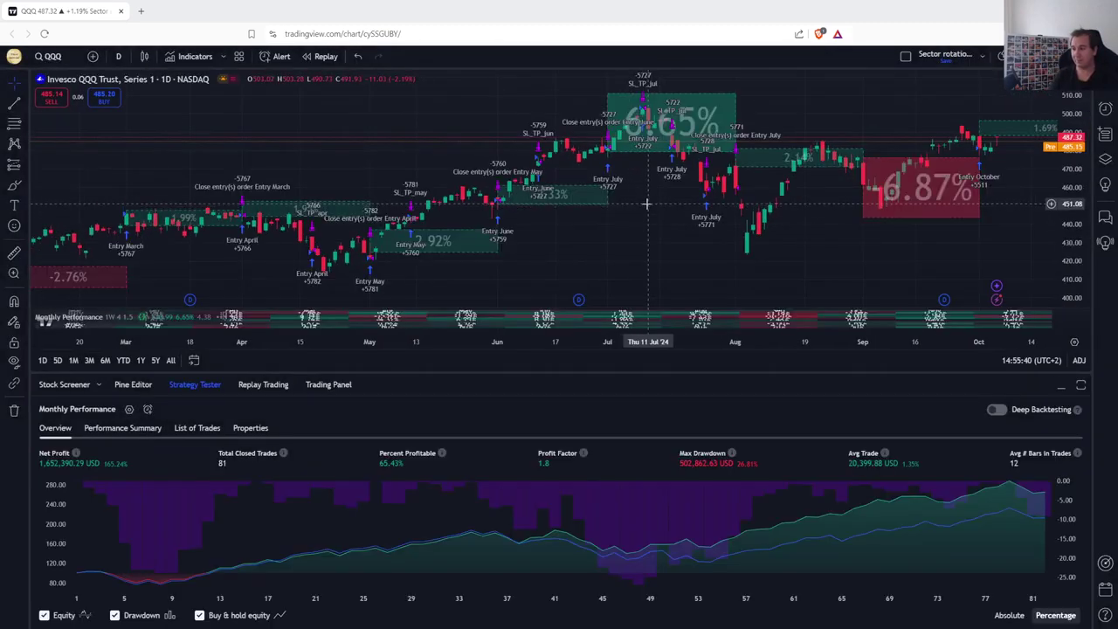
scroll(544, 210, down, 4)
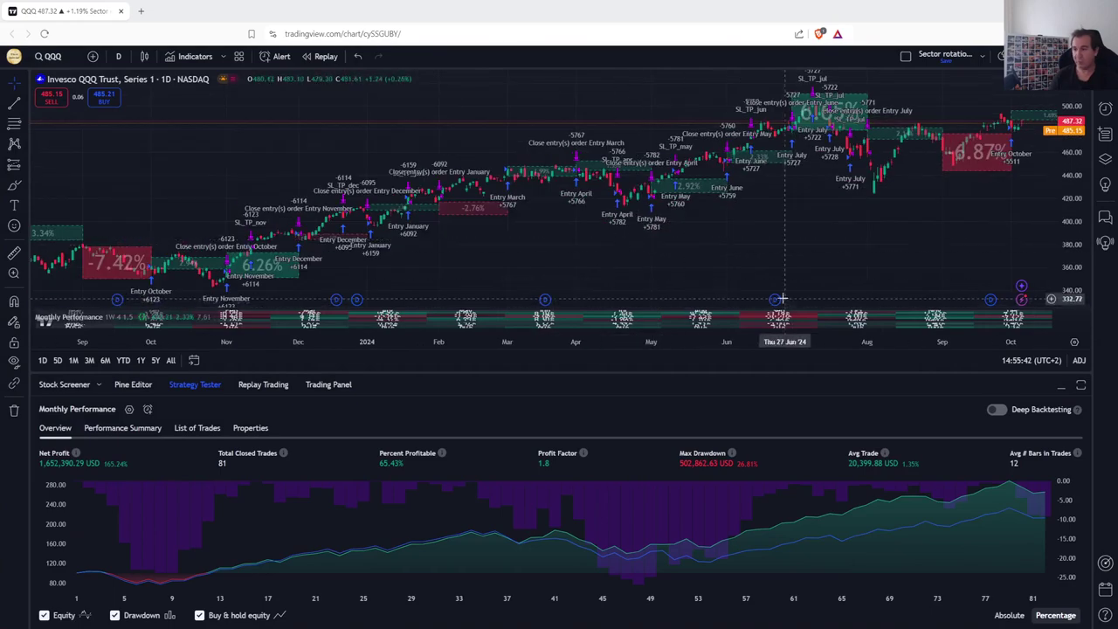
drag(677, 304, 664, 98)
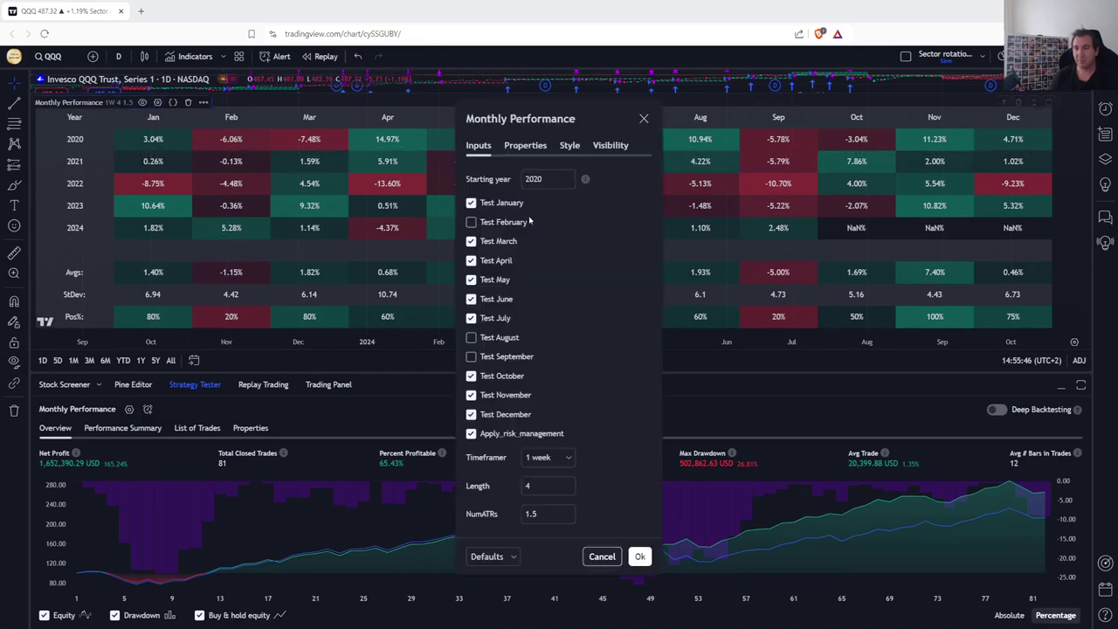
Step: Change the Starting year to 2000 and rerun the QQQ backtest
click(536, 179)
key(BackSpace)
key(BackSpace)
text(00)
click(640, 557)
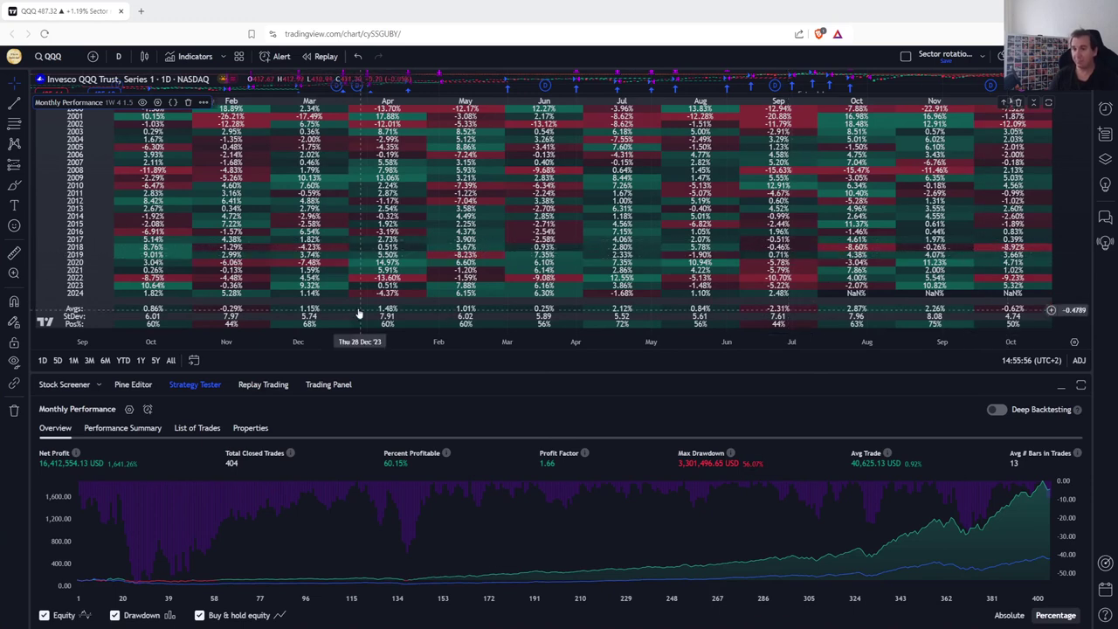
Step: Uncheck Test December in the strategy settings and rerun the backtest
click(157, 103)
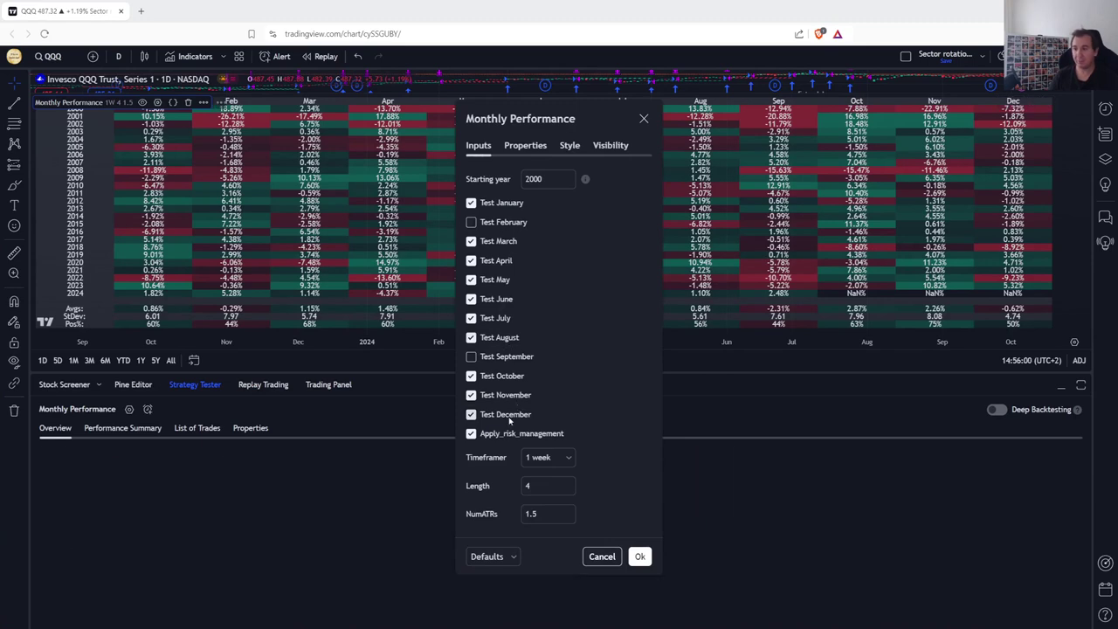
click(471, 414)
click(639, 557)
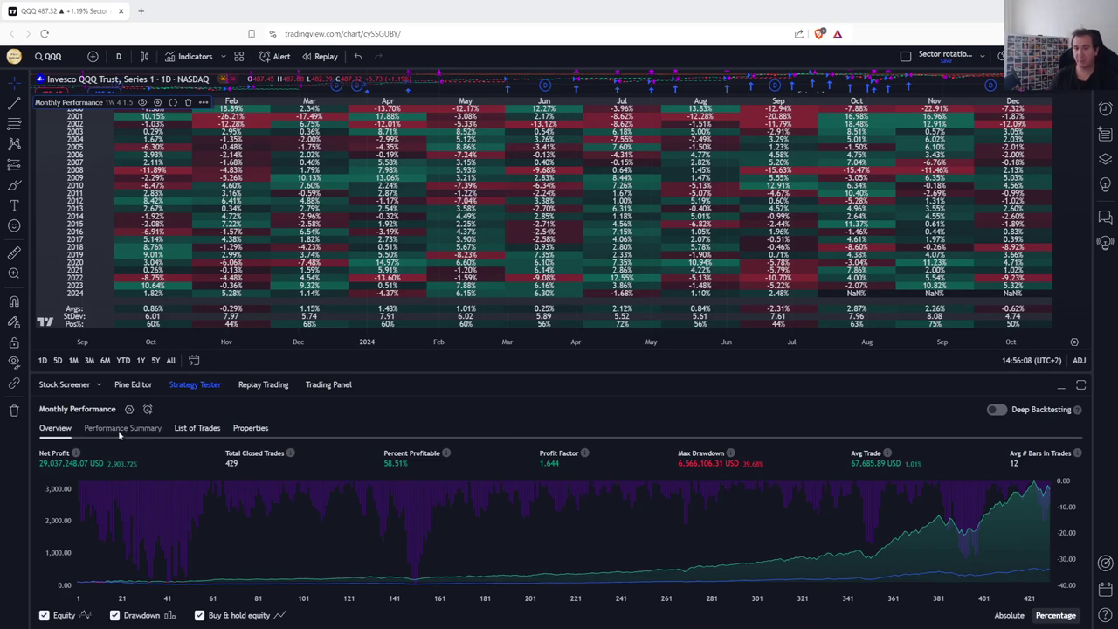
Step: Review the Performance Summary of the 2000-start QQQ backtest
click(128, 428)
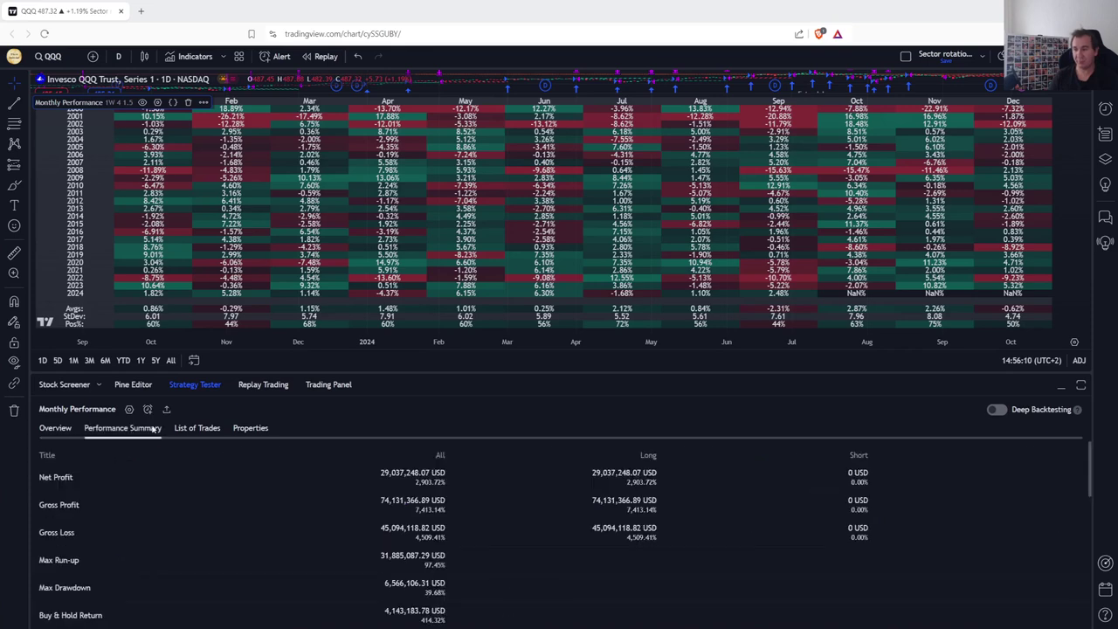
scroll(375, 574, down, 1)
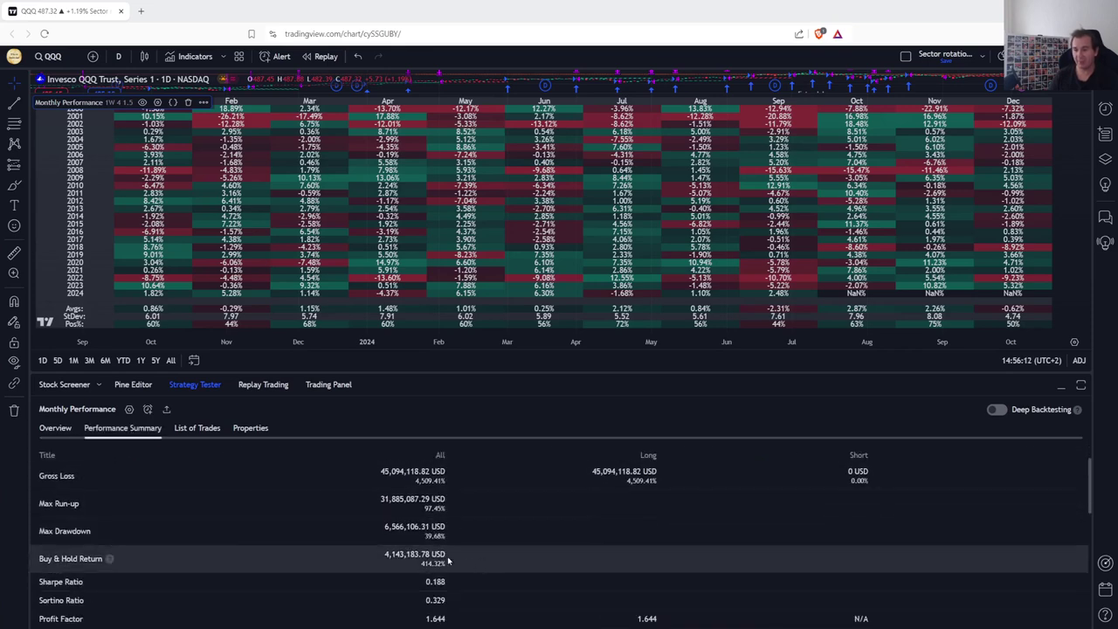
click(55, 428)
Step: Rerun from 2020 and compare 184.30% net profit with the 125.44% buy-and-hold return
click(157, 102)
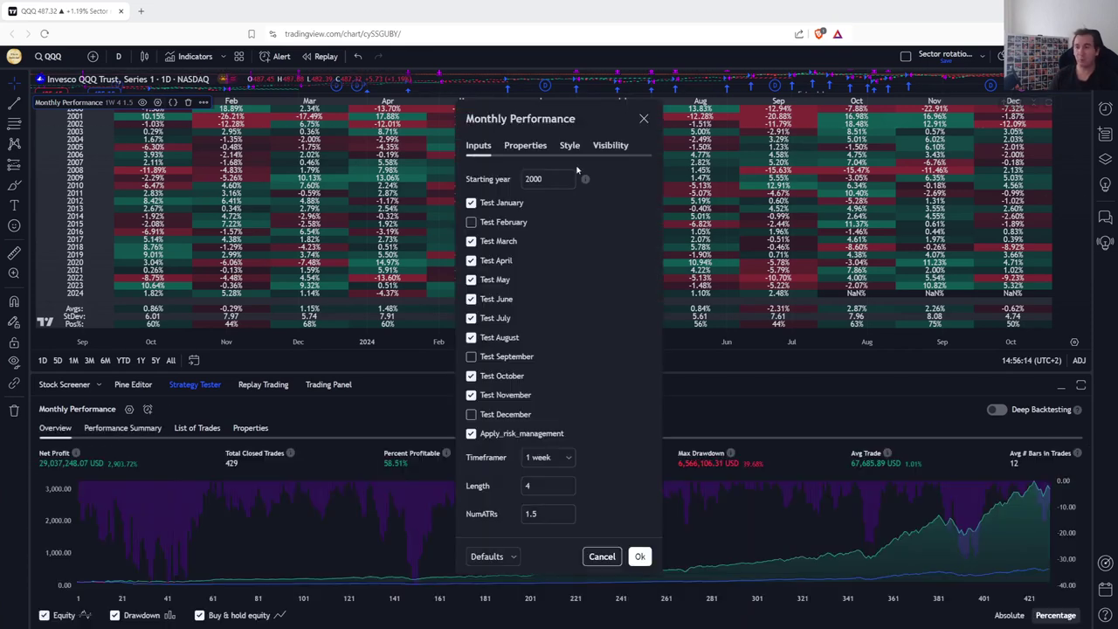
key(BackSpace)
key(BackSpace)
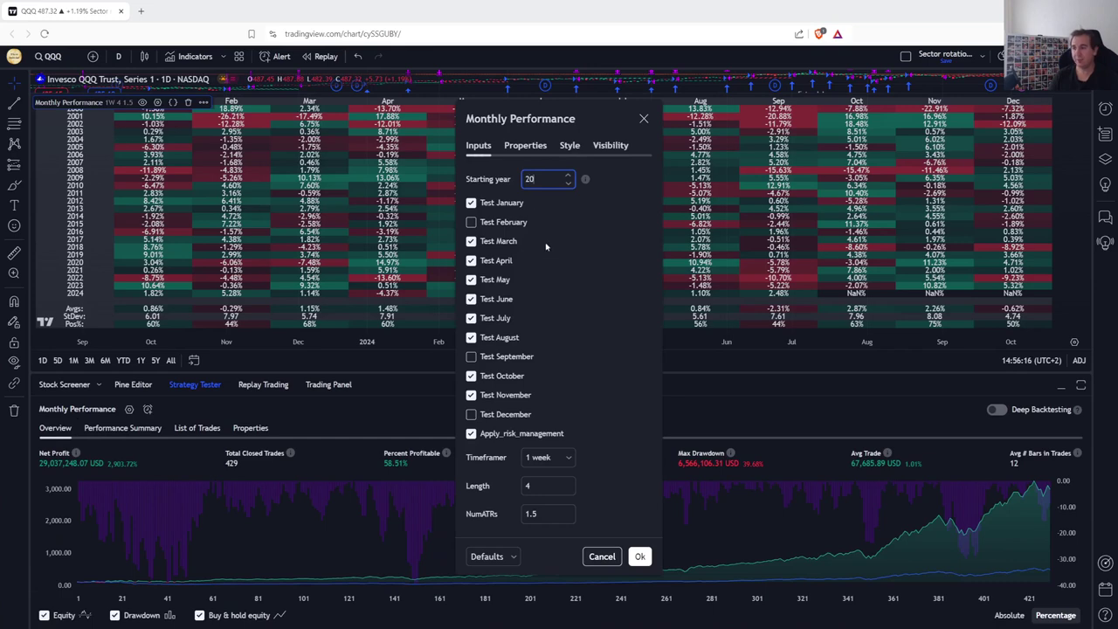
text(08)
click(639, 556)
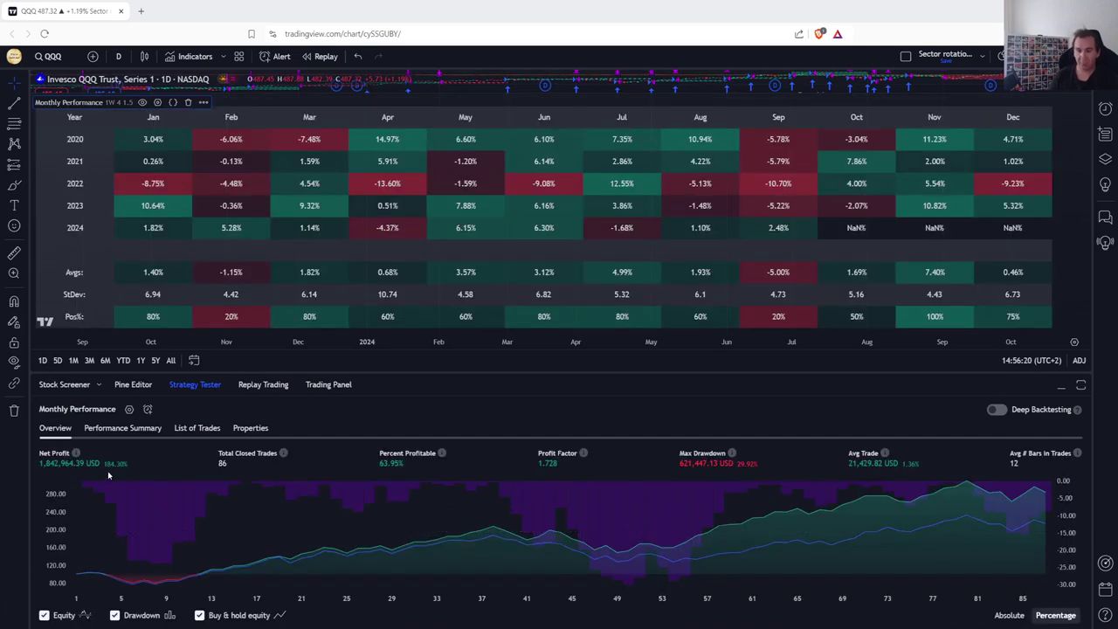
click(127, 431)
scroll(327, 572, down, 2)
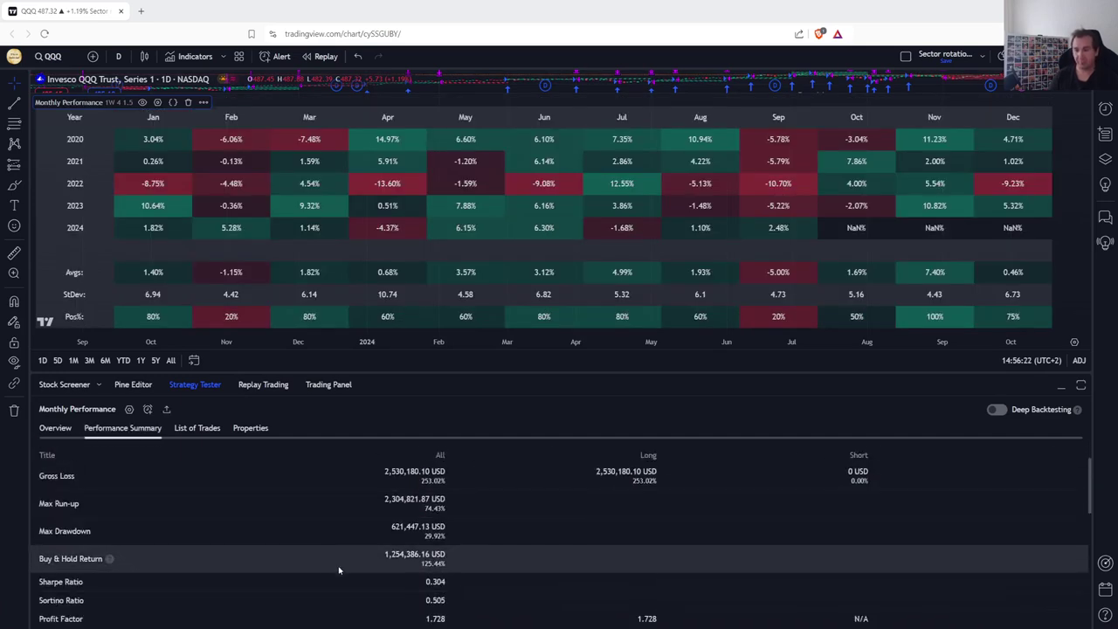
click(70, 430)
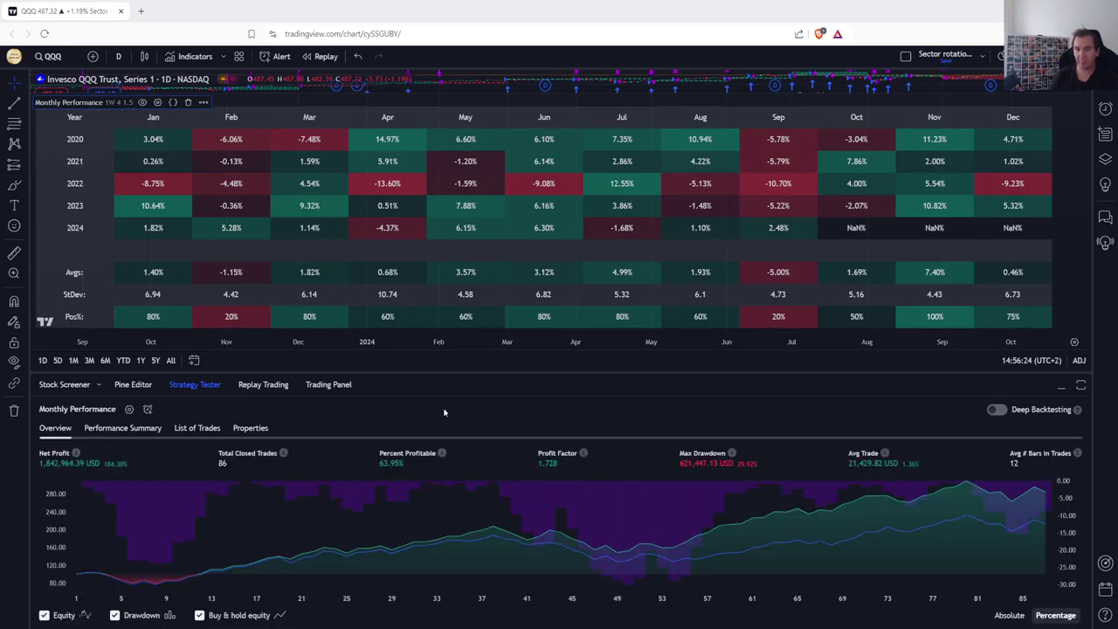
Step: Enlarge the QQQ candlestick pane above the Monthly Performance table and pan to recent months
drag(467, 373, 467, 423)
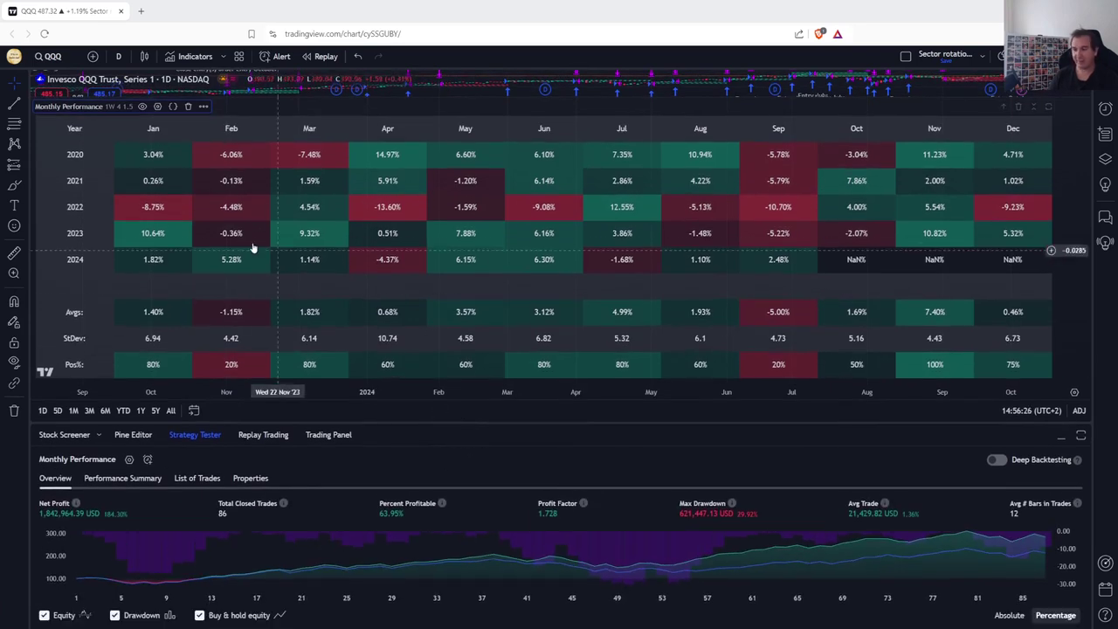
drag(400, 103, 346, 247)
drag(837, 218, 677, 201)
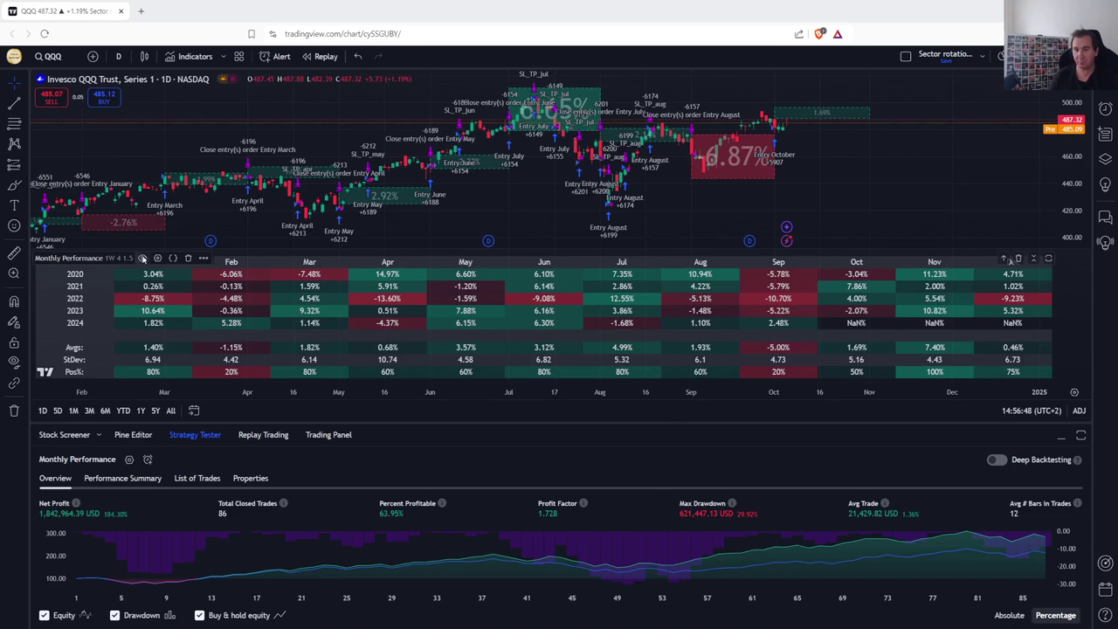
Step: Try NumATRs values between 1.5 and 3, keep 2.5, and review the Performance Summary
click(157, 258)
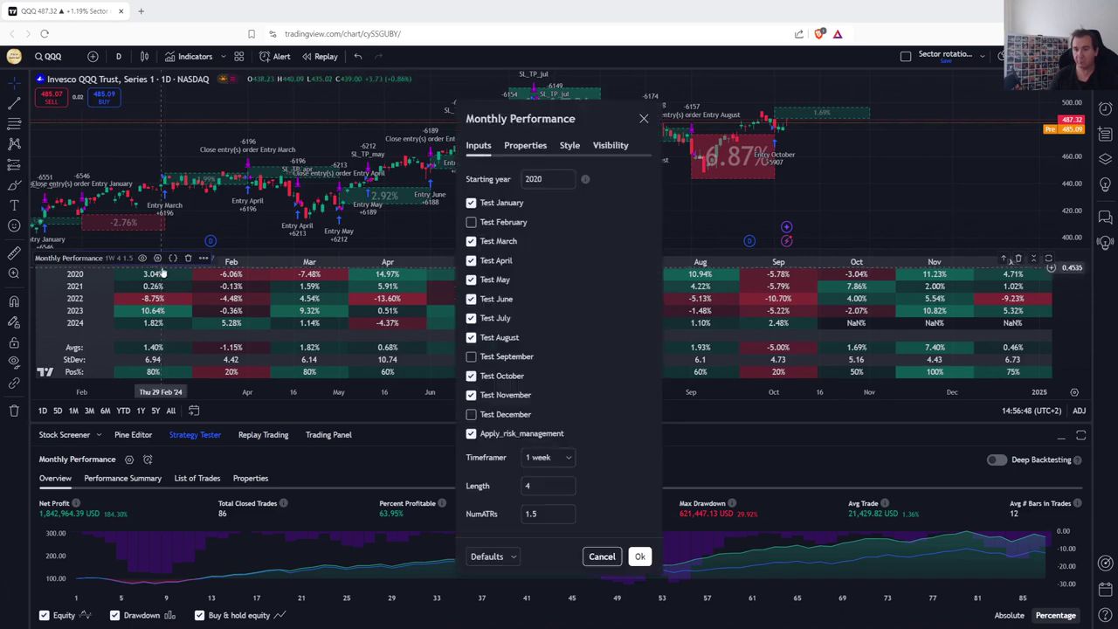
click(565, 510)
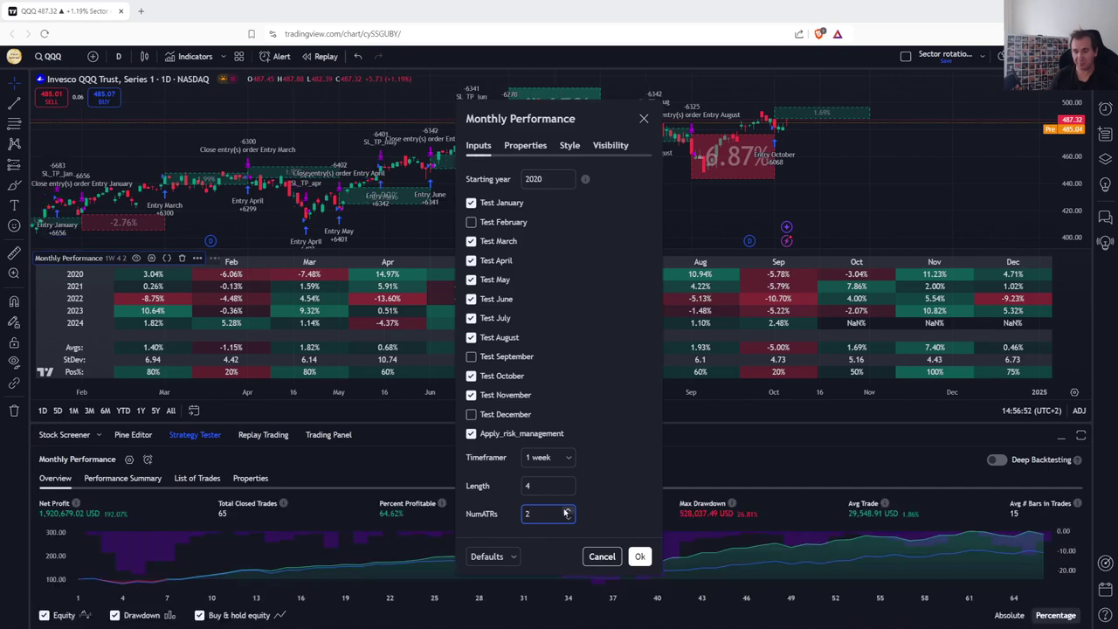
click(565, 510)
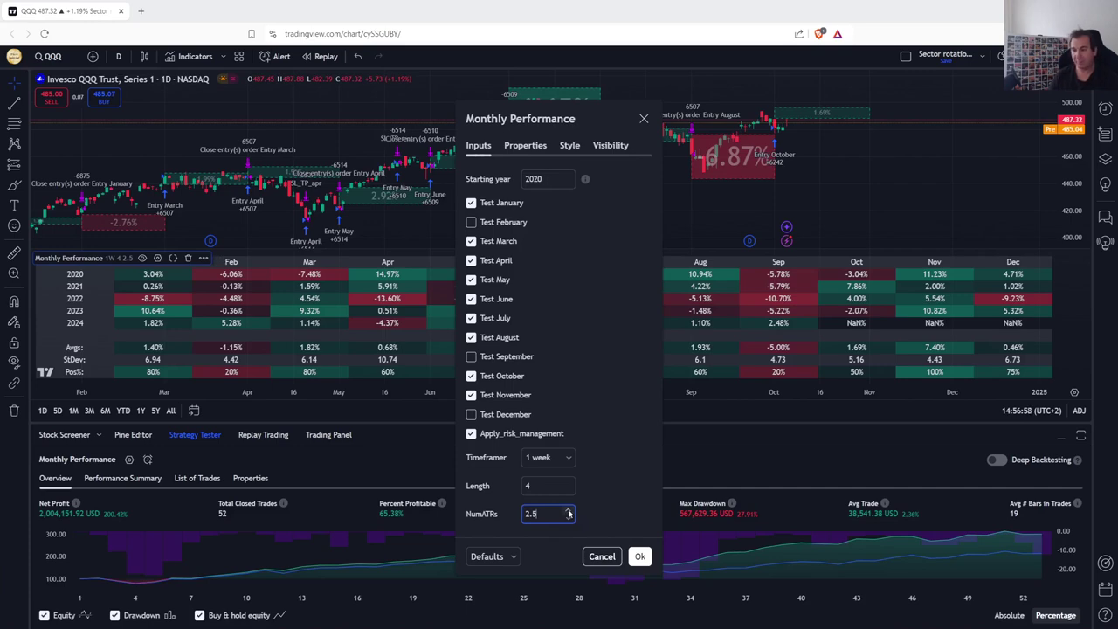
click(567, 511)
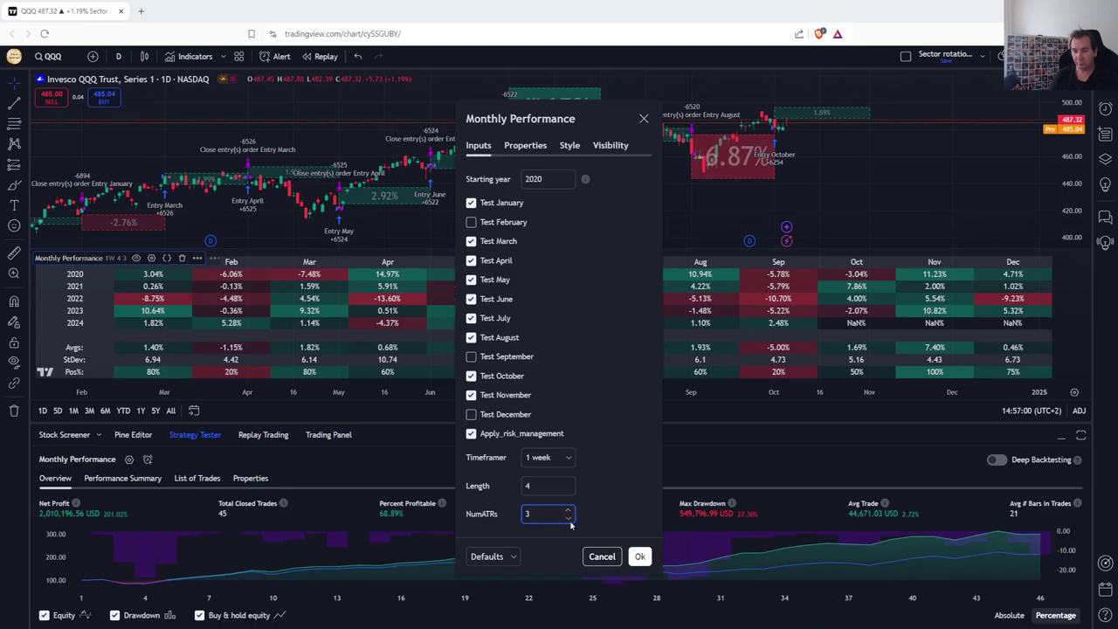
click(567, 518)
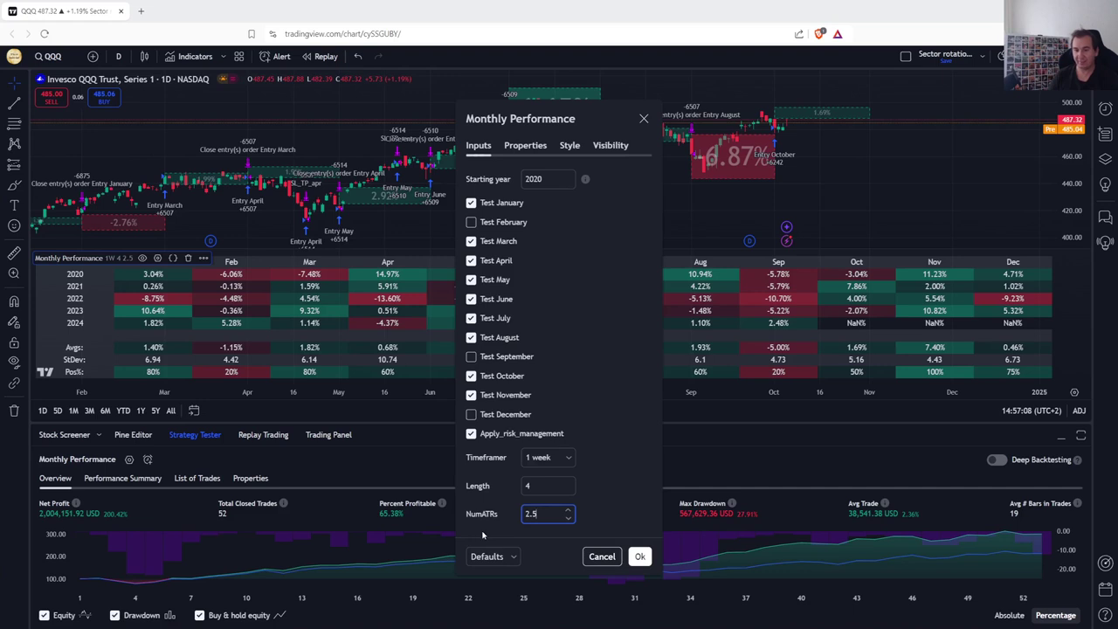
click(570, 518)
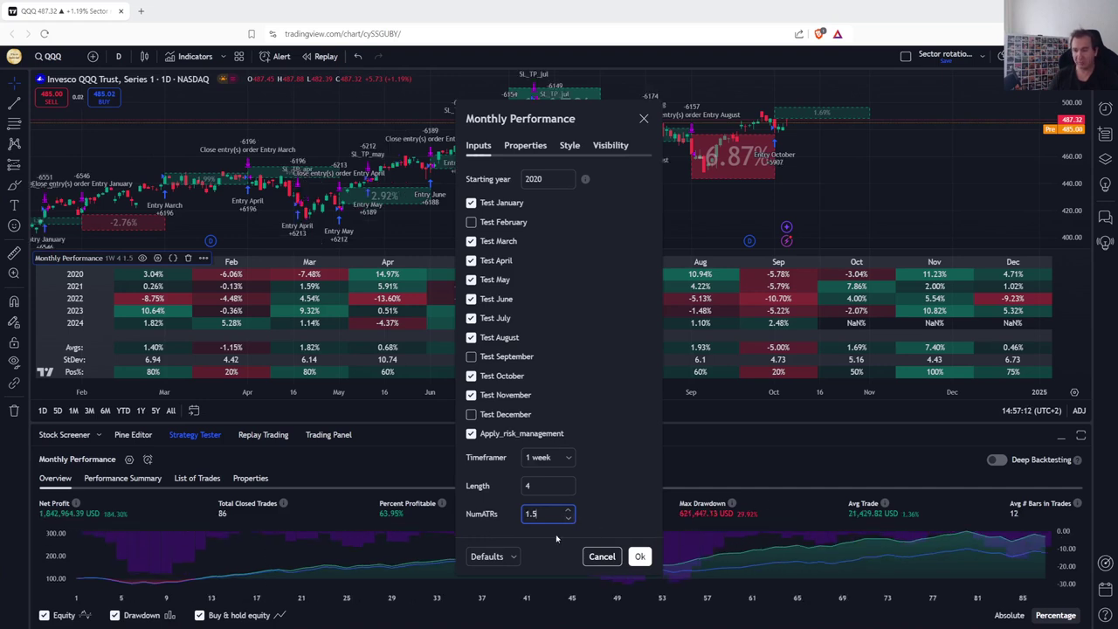
click(568, 510)
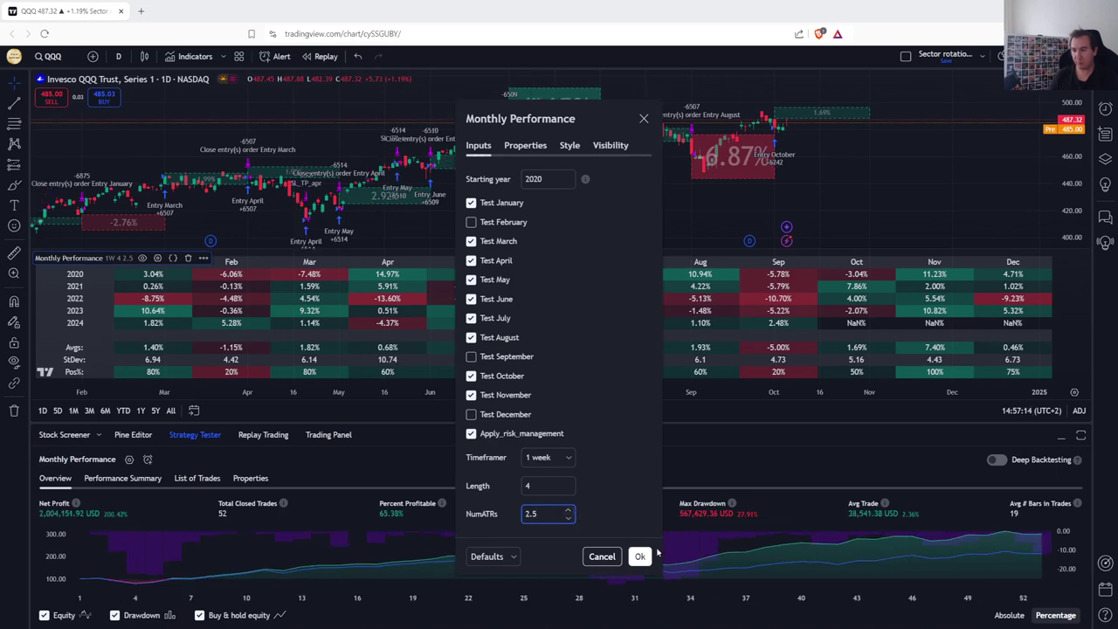
click(647, 556)
click(147, 478)
scroll(313, 563, down, 3)
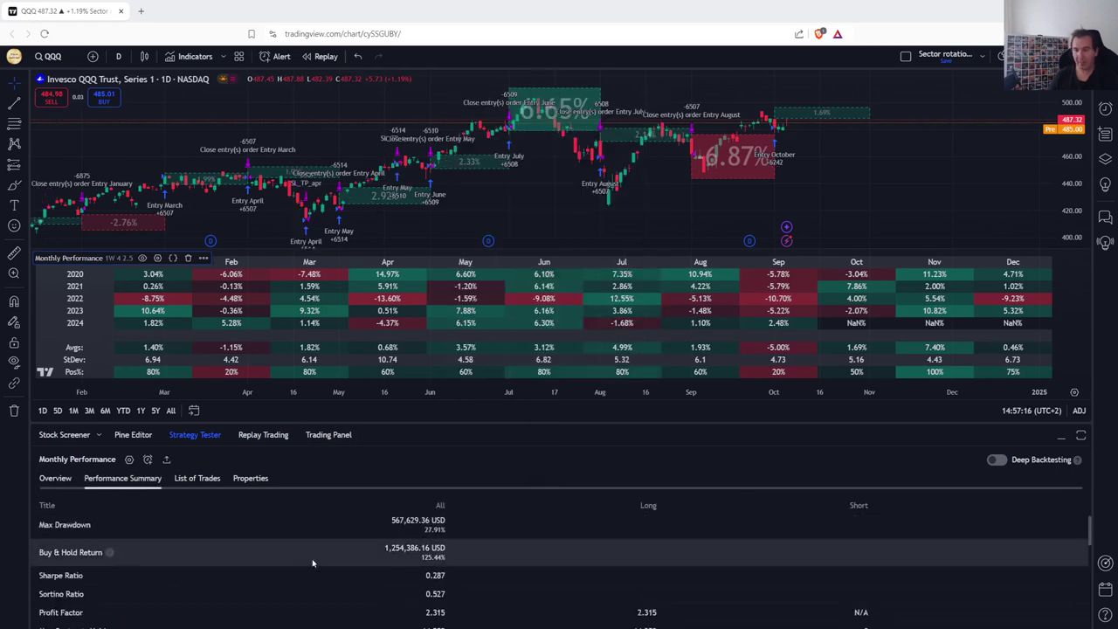
Step: Return to the backtest Overview and zoom out to show QQQ trades from early 2024
scroll(450, 563, up, 3)
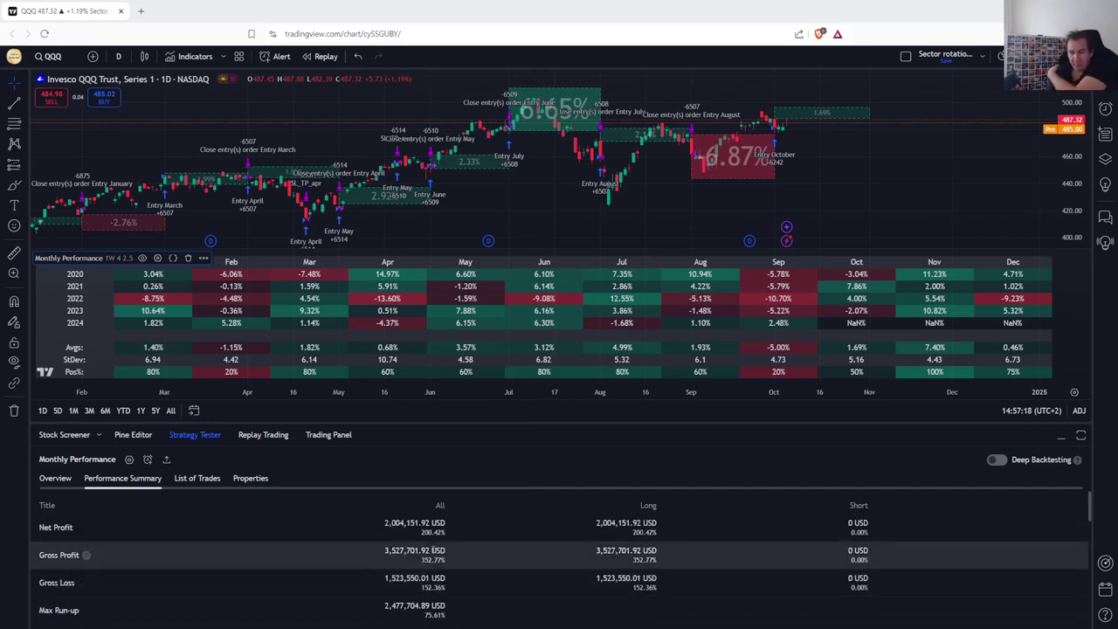
click(55, 478)
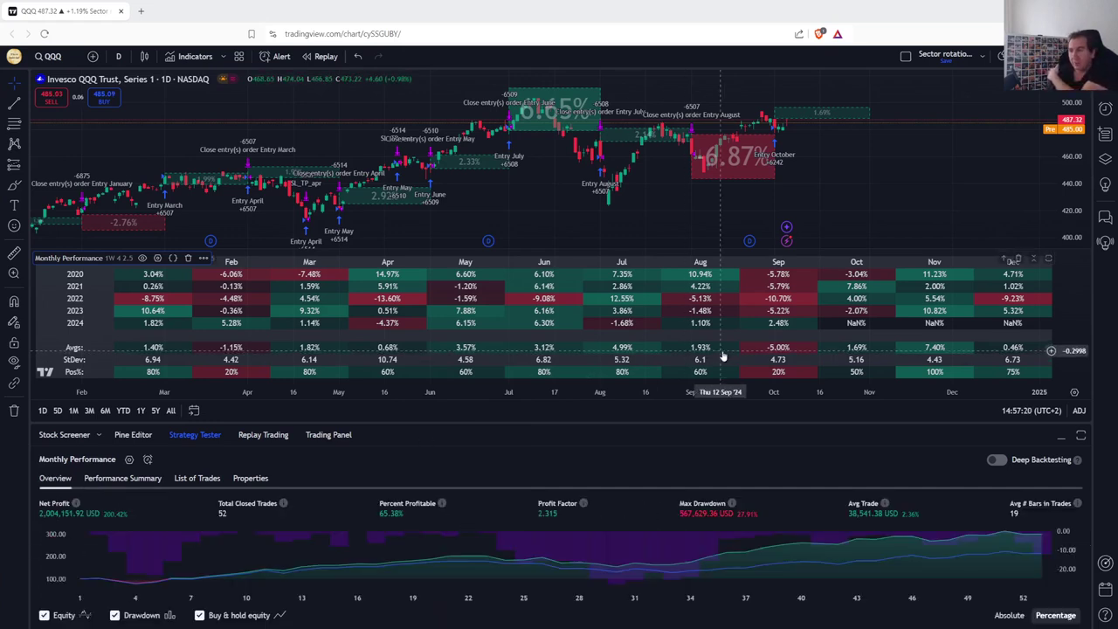
scroll(786, 175, down, 2)
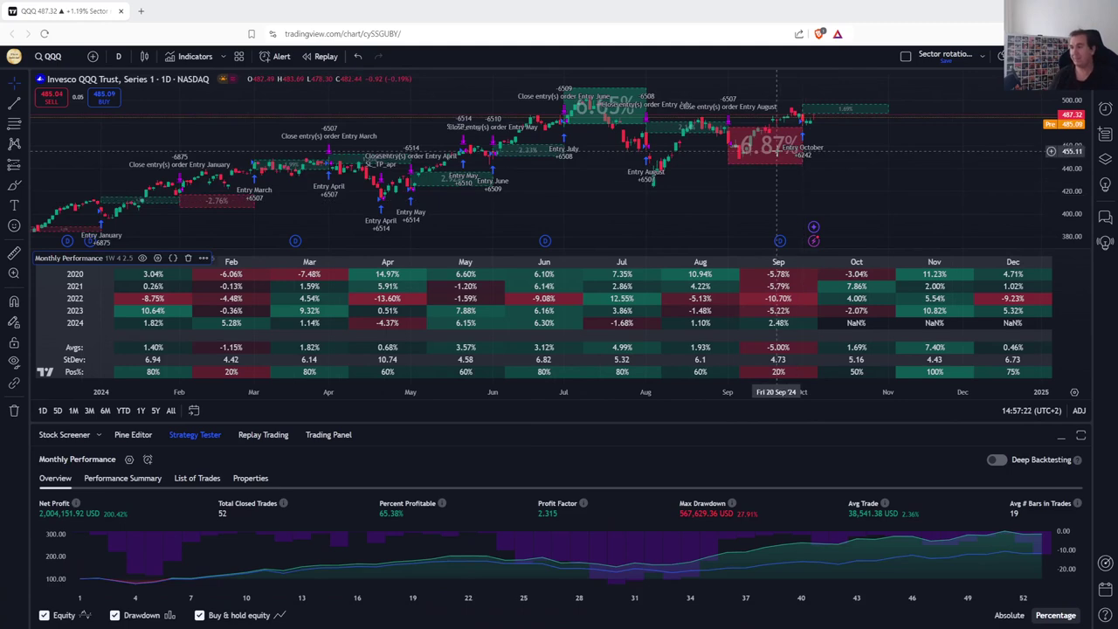